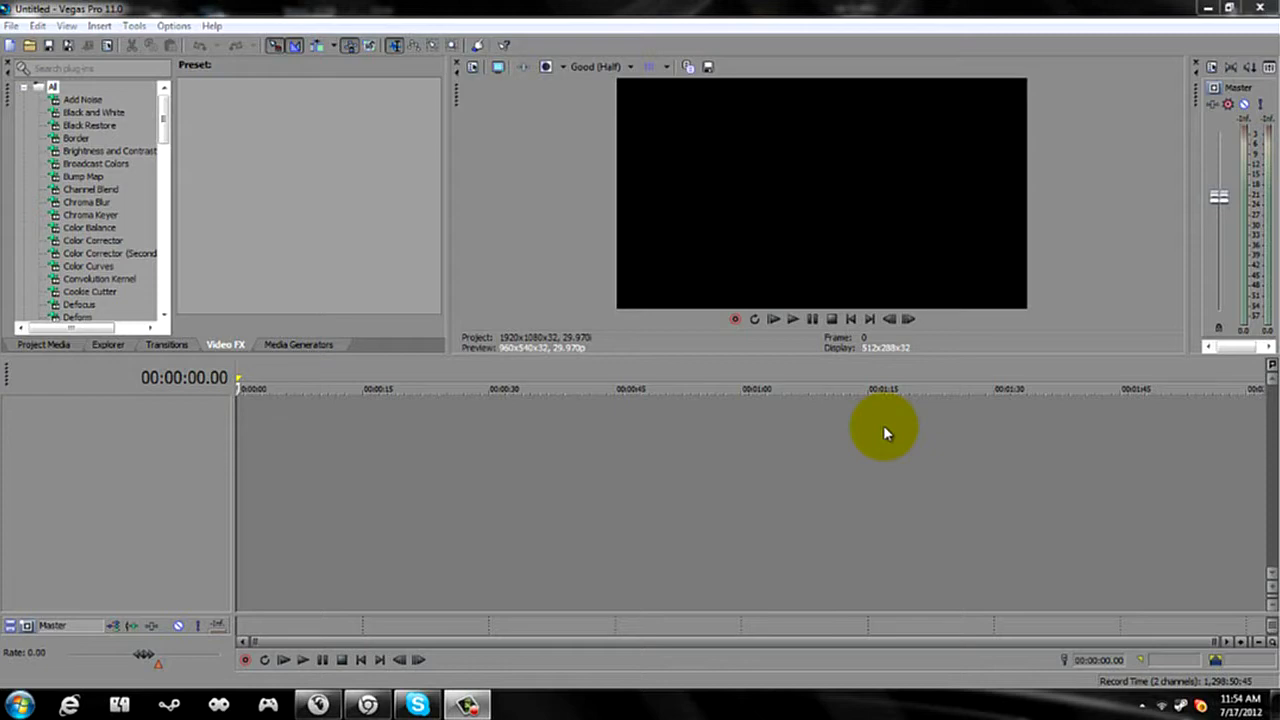
# Import the Soldier Scene 4 video from the Editing folder inside the desktop's Edit folder
pyautogui.click(28, 50)
pyautogui.click(456, 211)
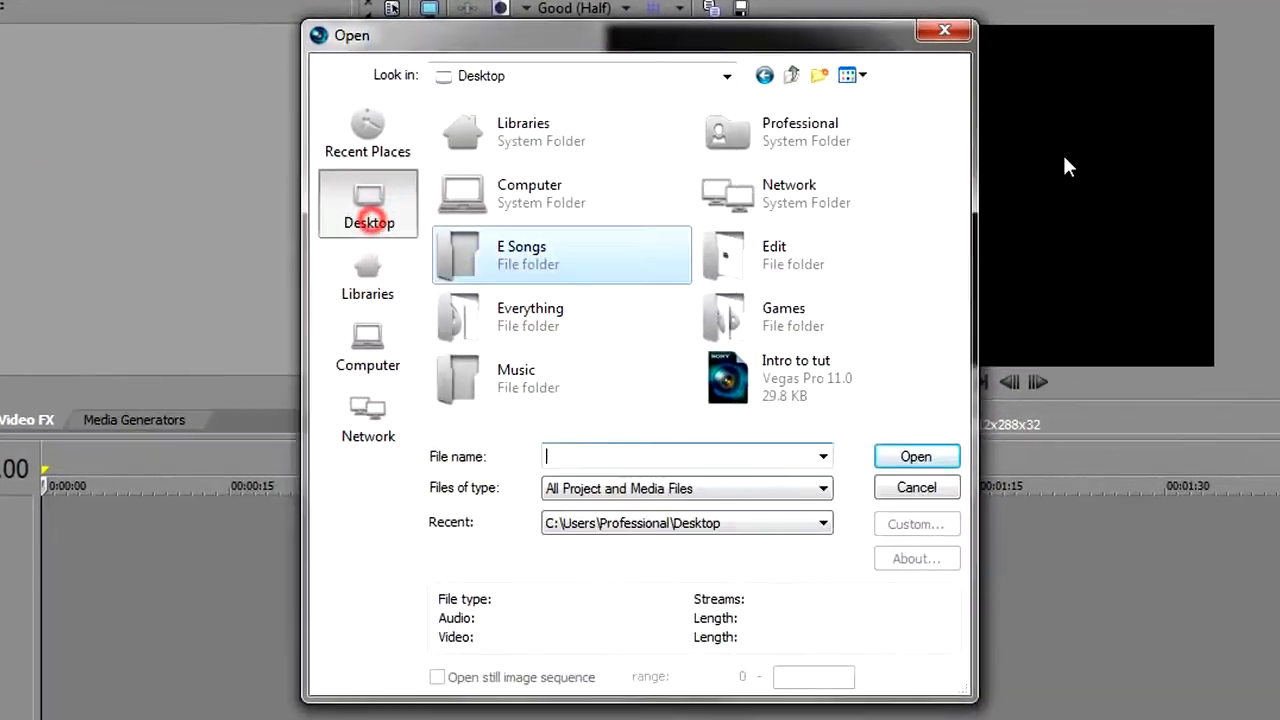
pyautogui.doubleClick(786, 244)
pyautogui.doubleClick(596, 132)
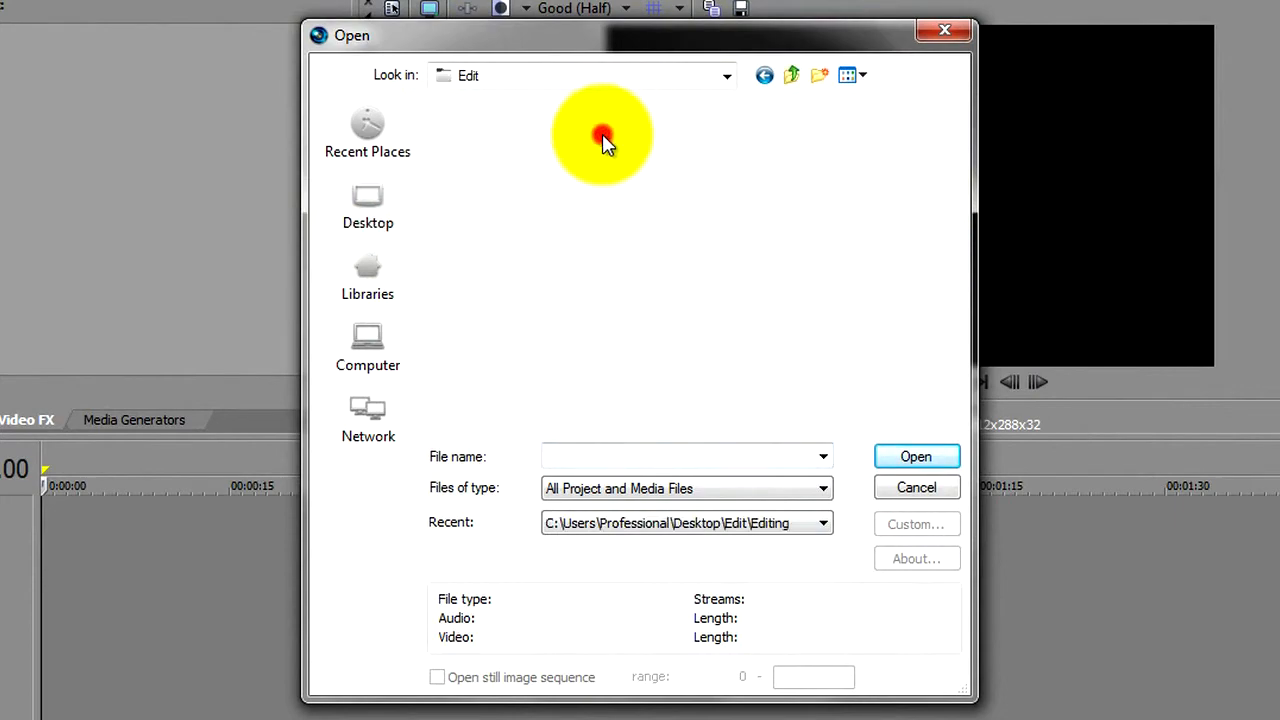
pyautogui.scroll(-10, 737, 280)
pyautogui.scroll(-6, 780, 290)
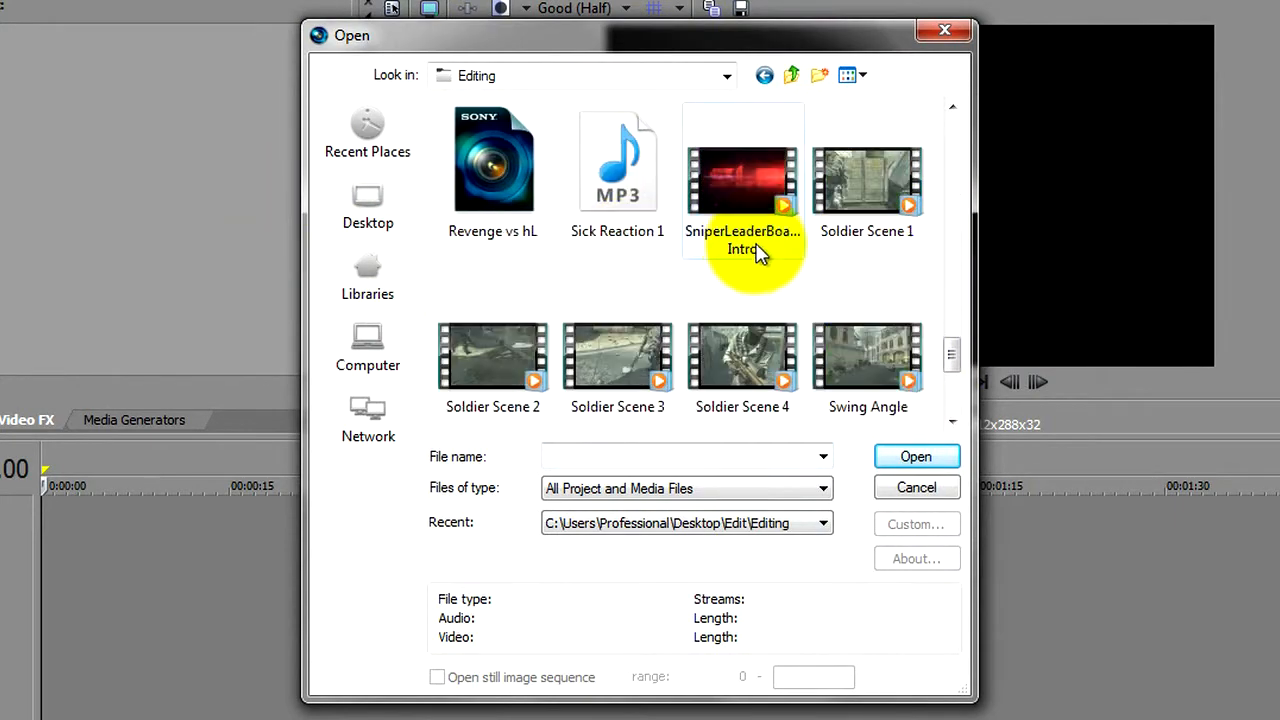
pyautogui.scroll(3, 790, 275)
pyautogui.click(766, 390)
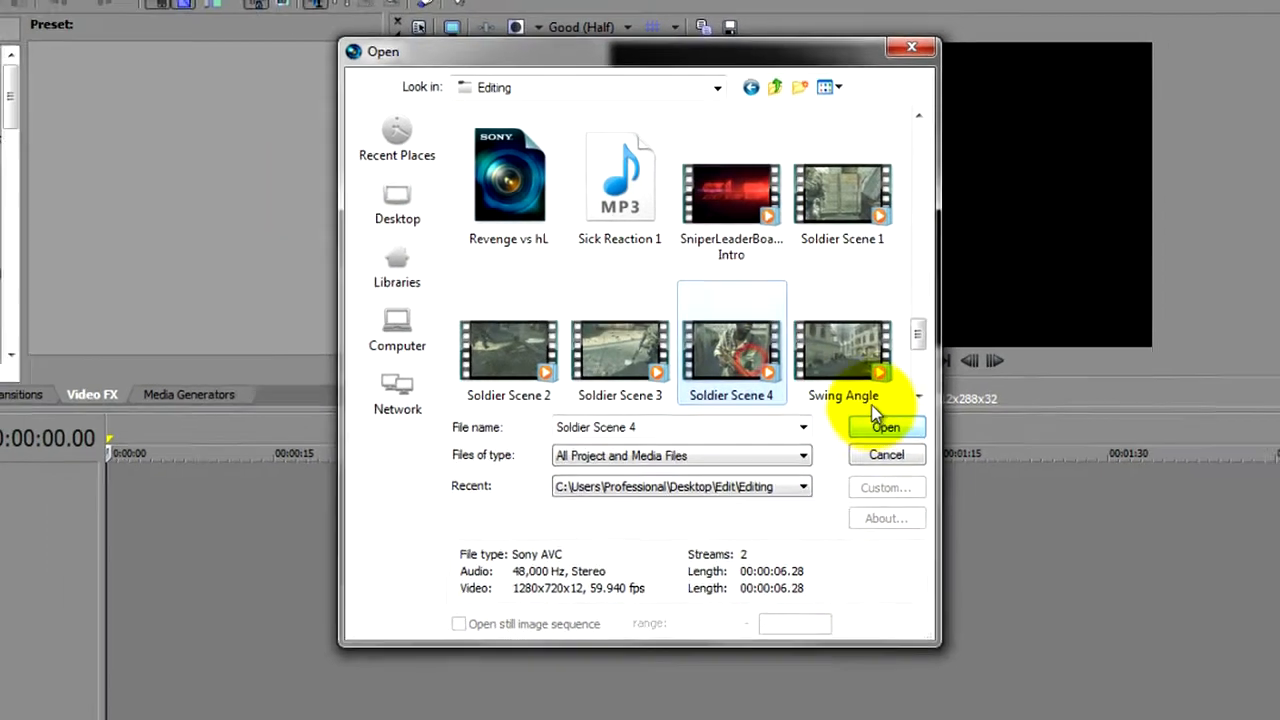
pyautogui.click(916, 456)
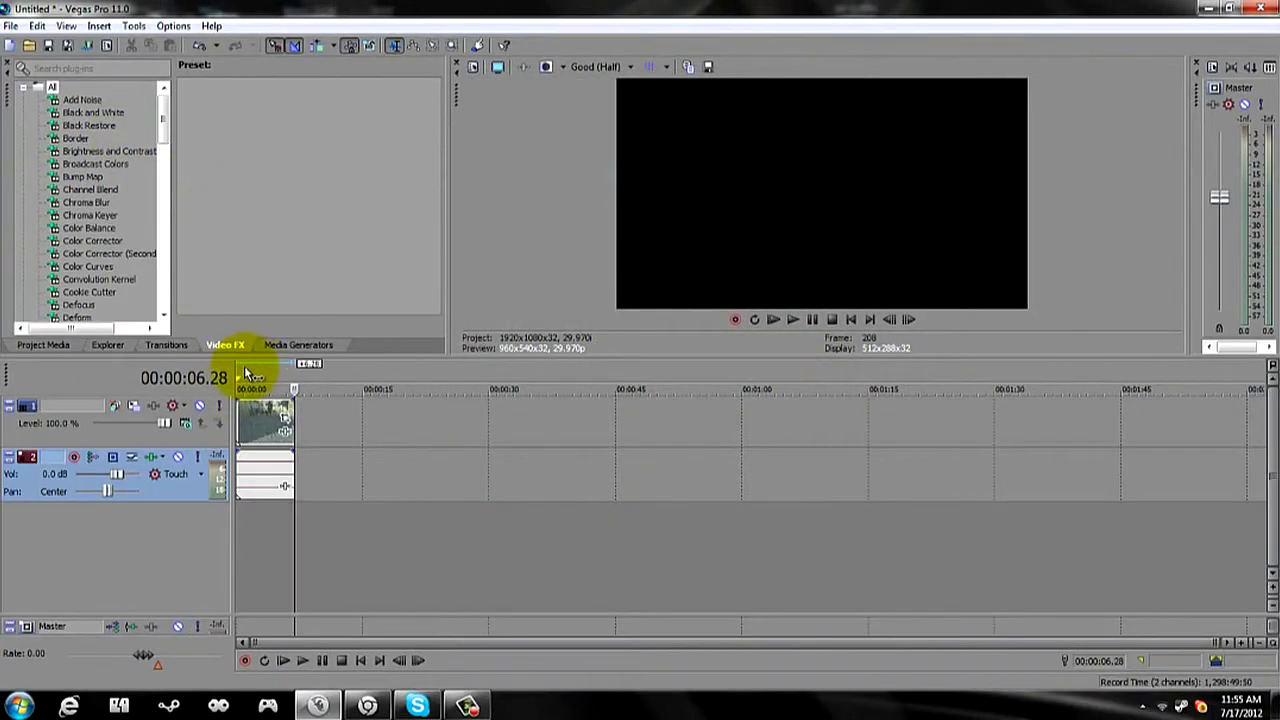
# Import the song Veela - Night Vision (Charles Deluxe Remix) at the timeline start from the Editing songs folder inside E Songs
pyautogui.click(246, 366)
pyautogui.click(30, 45)
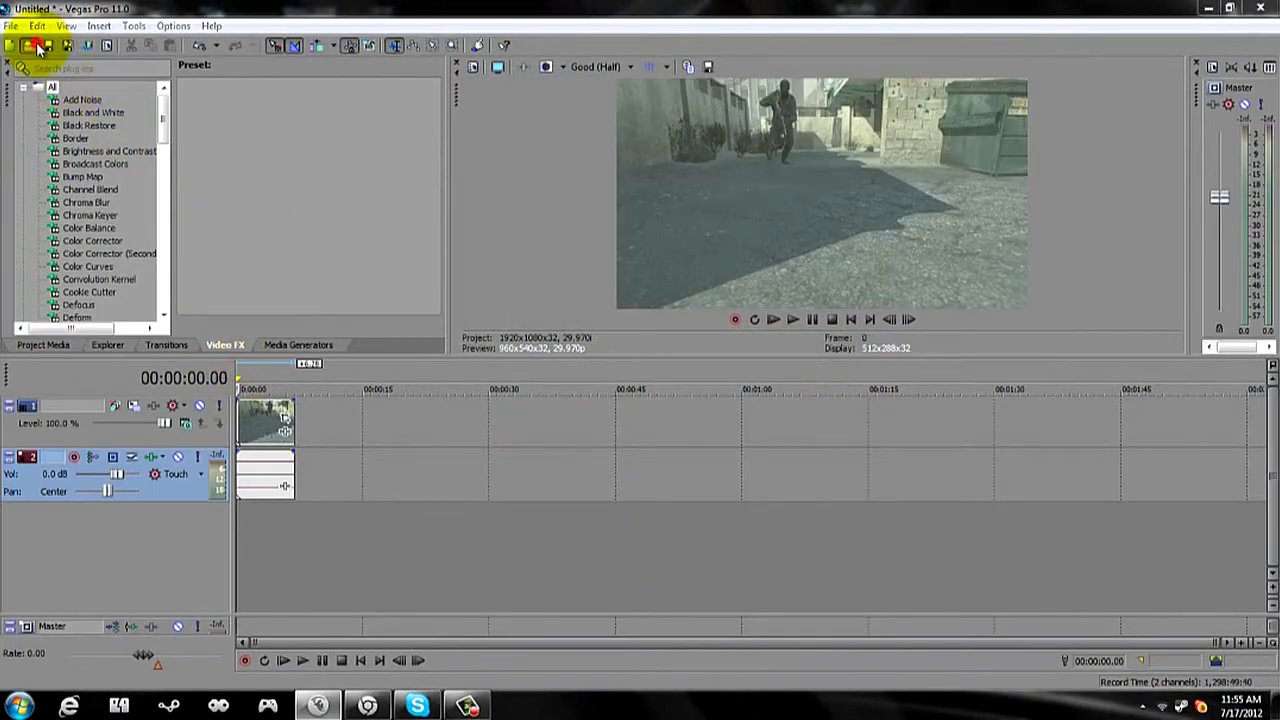
pyautogui.click(457, 200)
pyautogui.doubleClick(584, 240)
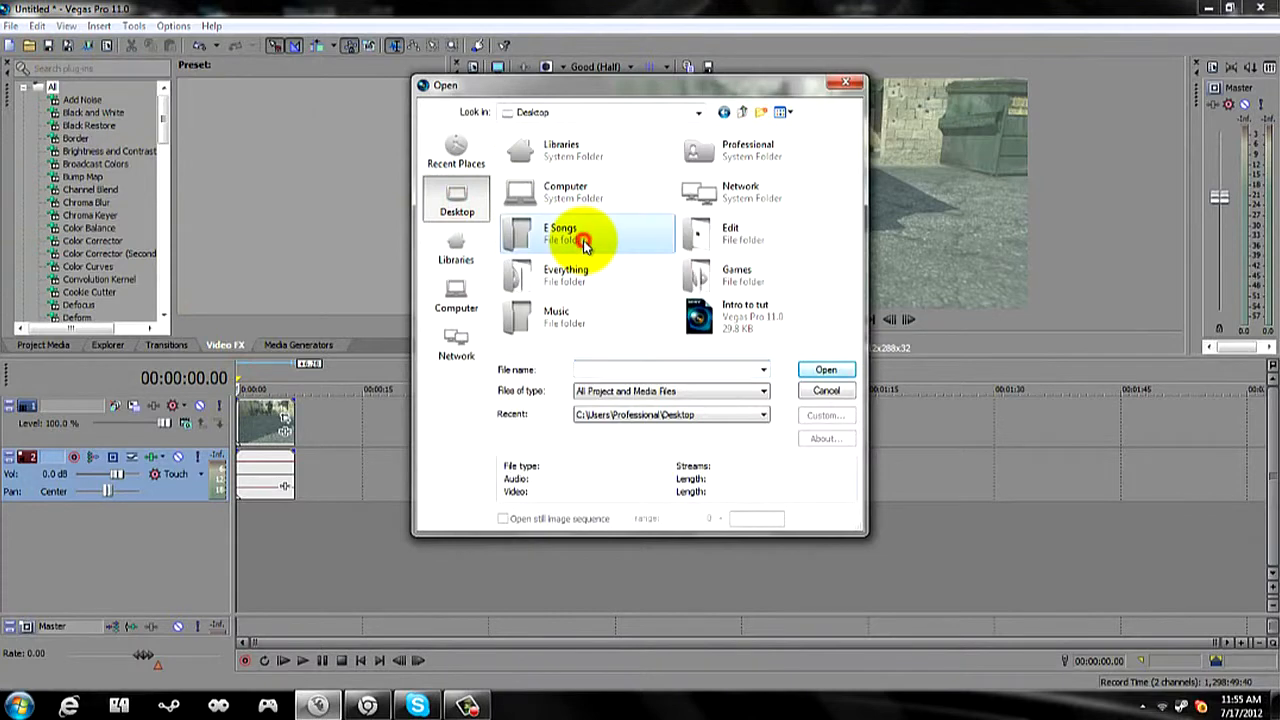
pyautogui.doubleClick(577, 152)
pyautogui.scroll(-2, 563, 316)
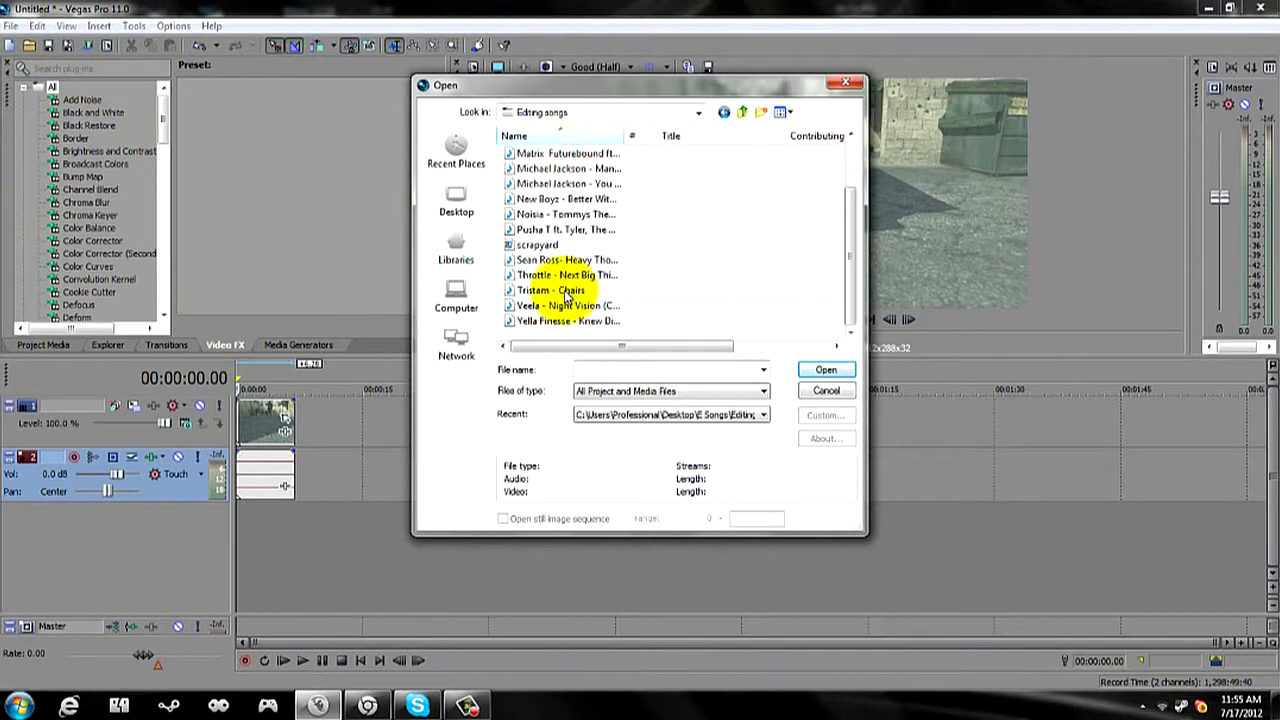
pyautogui.click(585, 306)
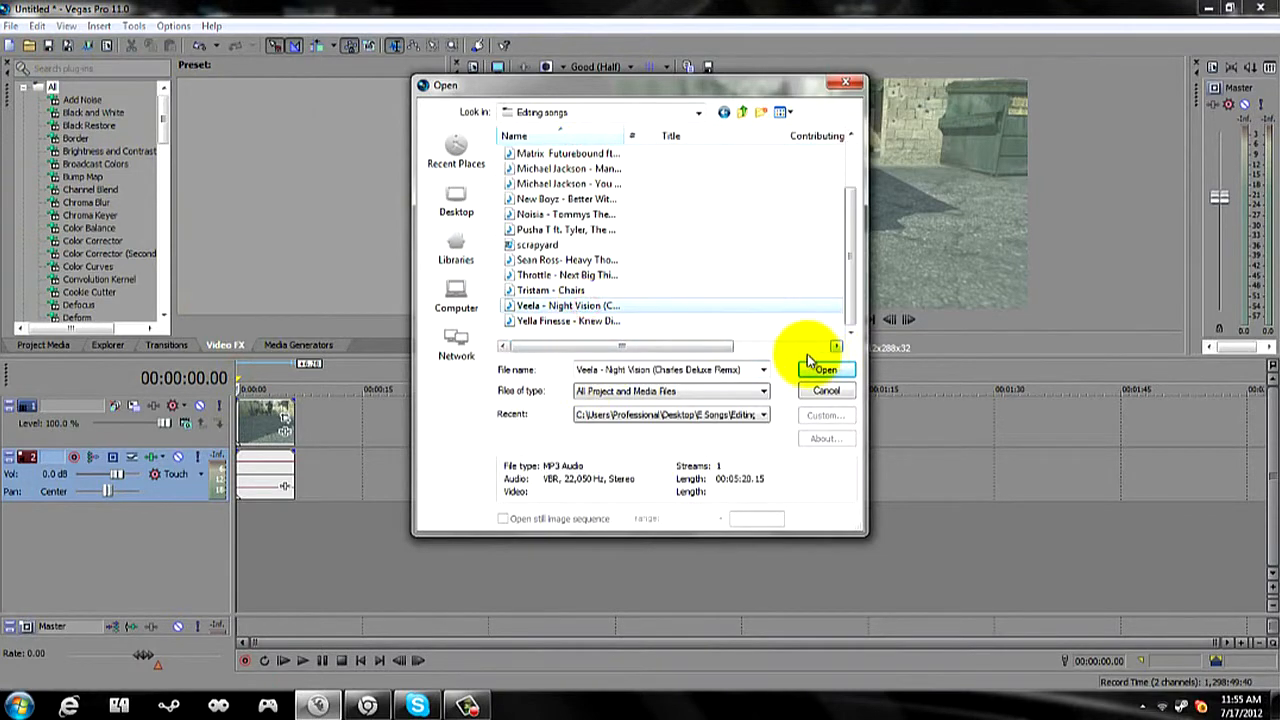
pyautogui.click(822, 366)
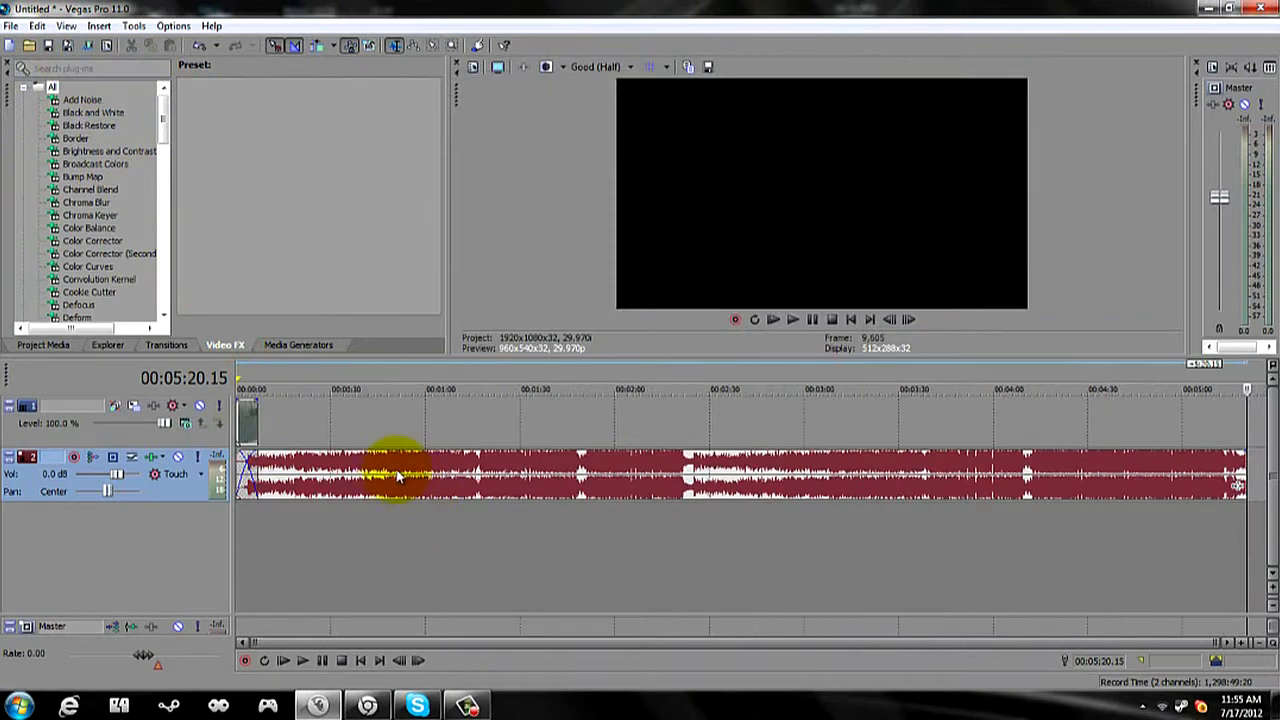
# Move the song onto its own audio track below the clip's audio and return the cursor to the timeline start
pyautogui.click(463, 466)
pyautogui.moveTo(461, 514); pyautogui.dragTo(461, 514)
pyautogui.click(240, 376)
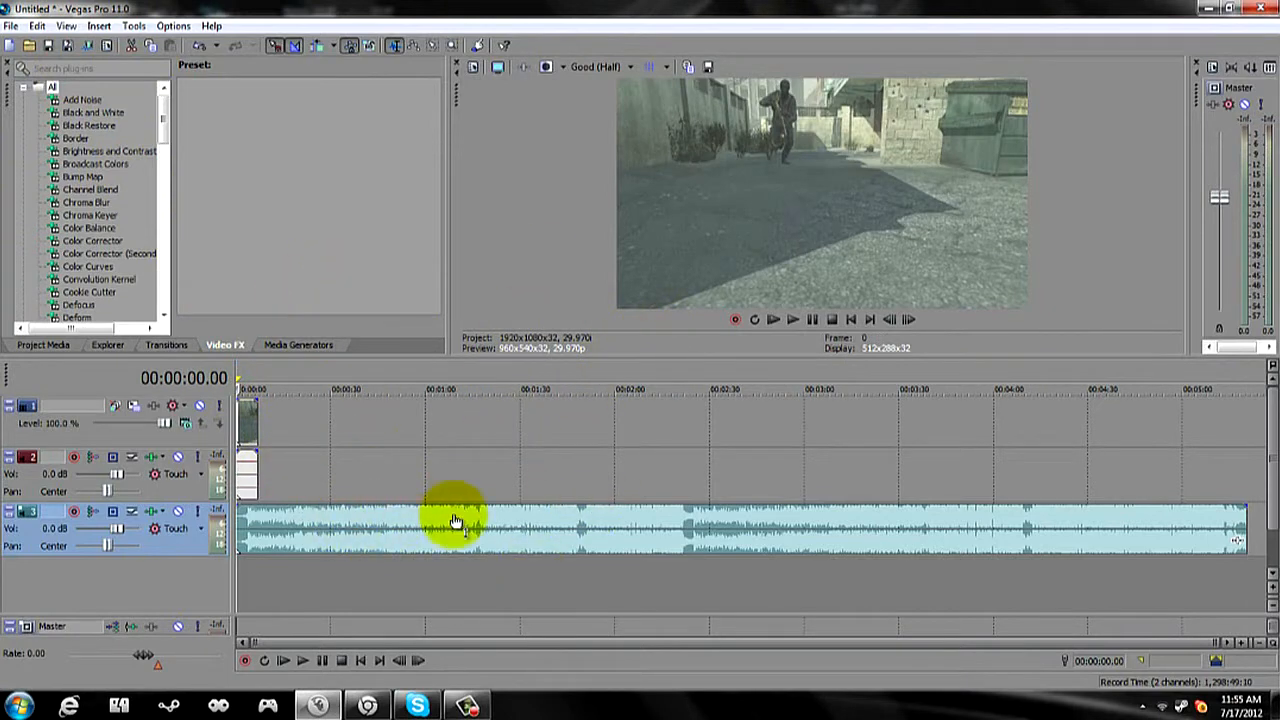
# Play the song from around 00:01:16 and split it at 00:01:16.17 and 00:01:25.07
pyautogui.click(470, 481)
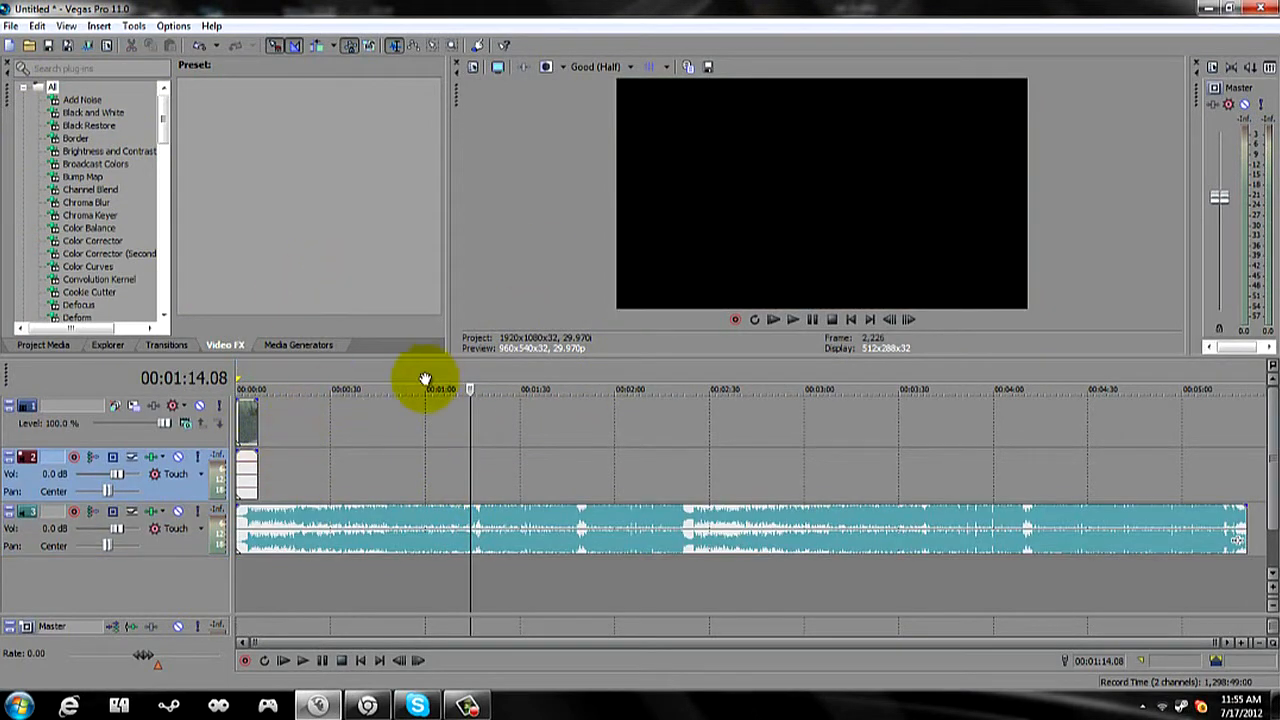
pyautogui.click(477, 485)
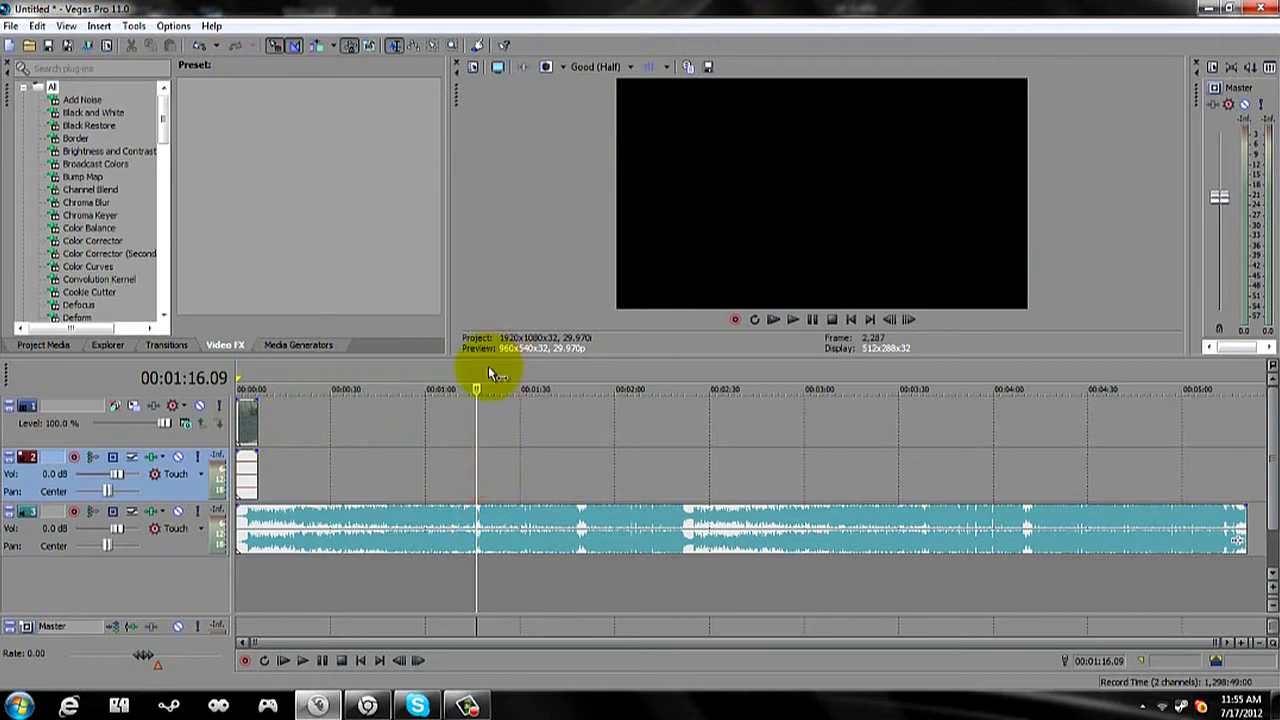
pyautogui.click(810, 322)
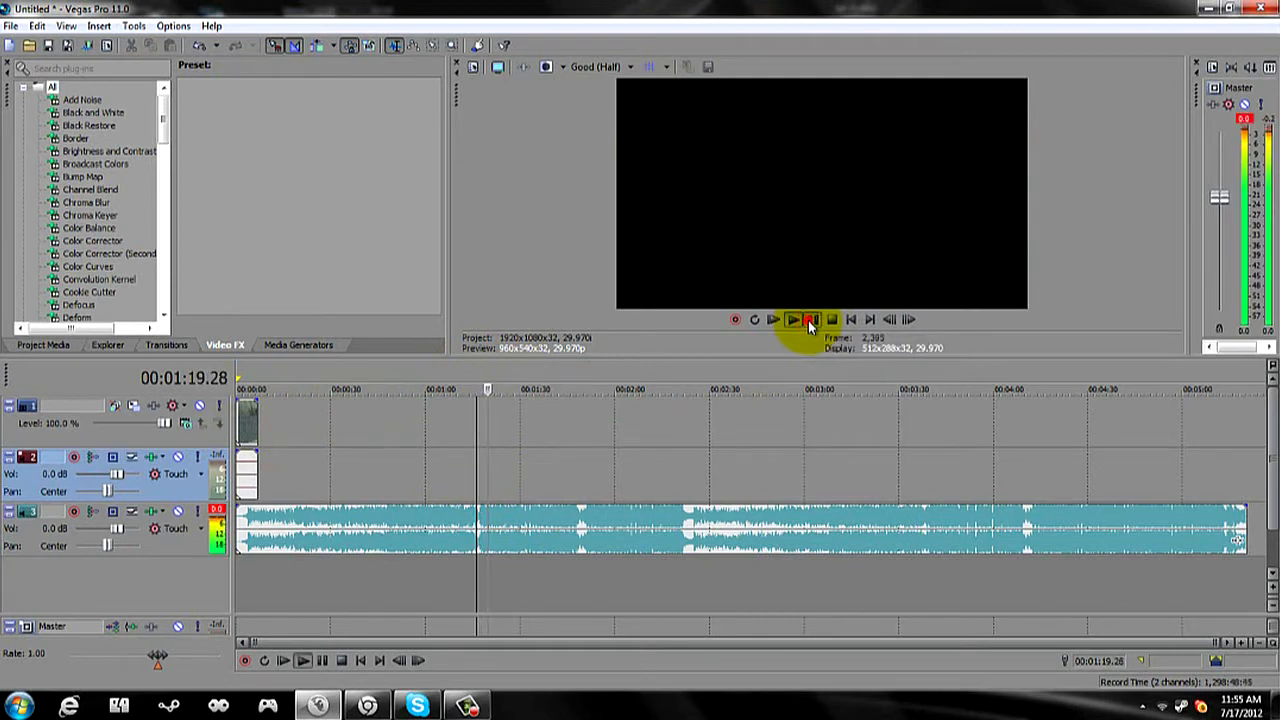
pyautogui.click(810, 322)
pyautogui.click(477, 375)
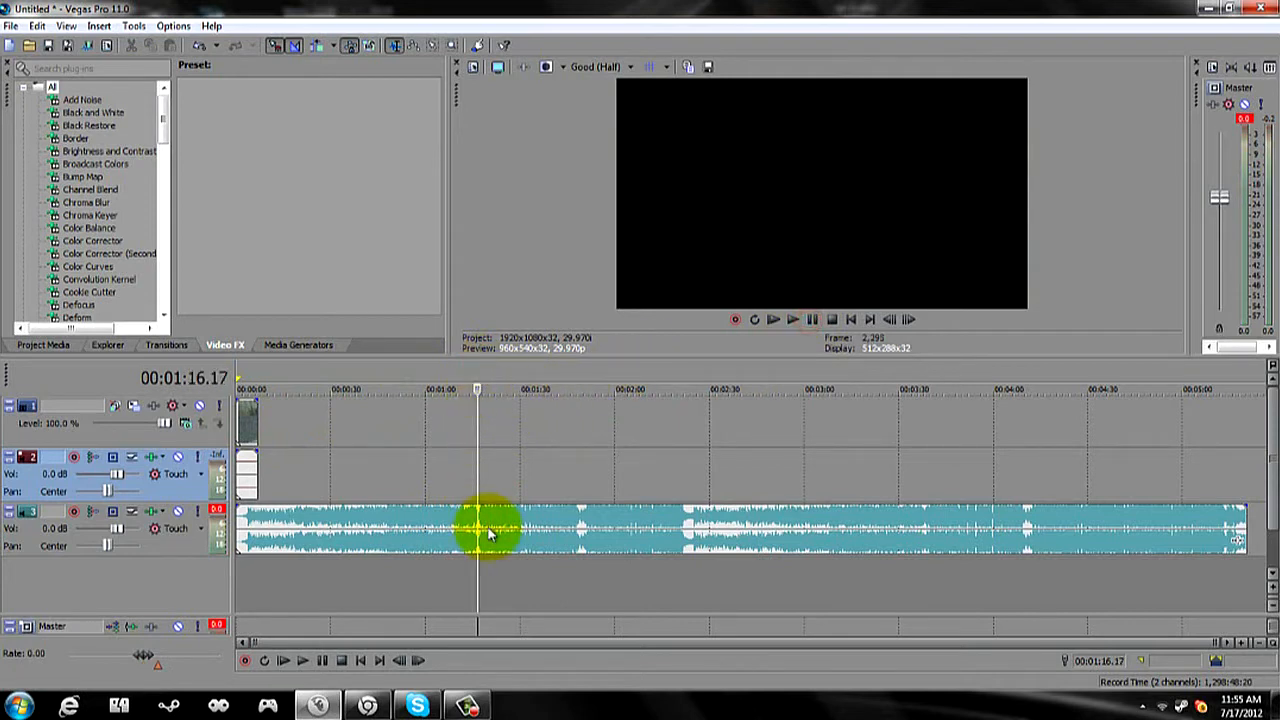
pyautogui.press('s')
pyautogui.moveTo(486, 366); pyautogui.dragTo(505, 372)
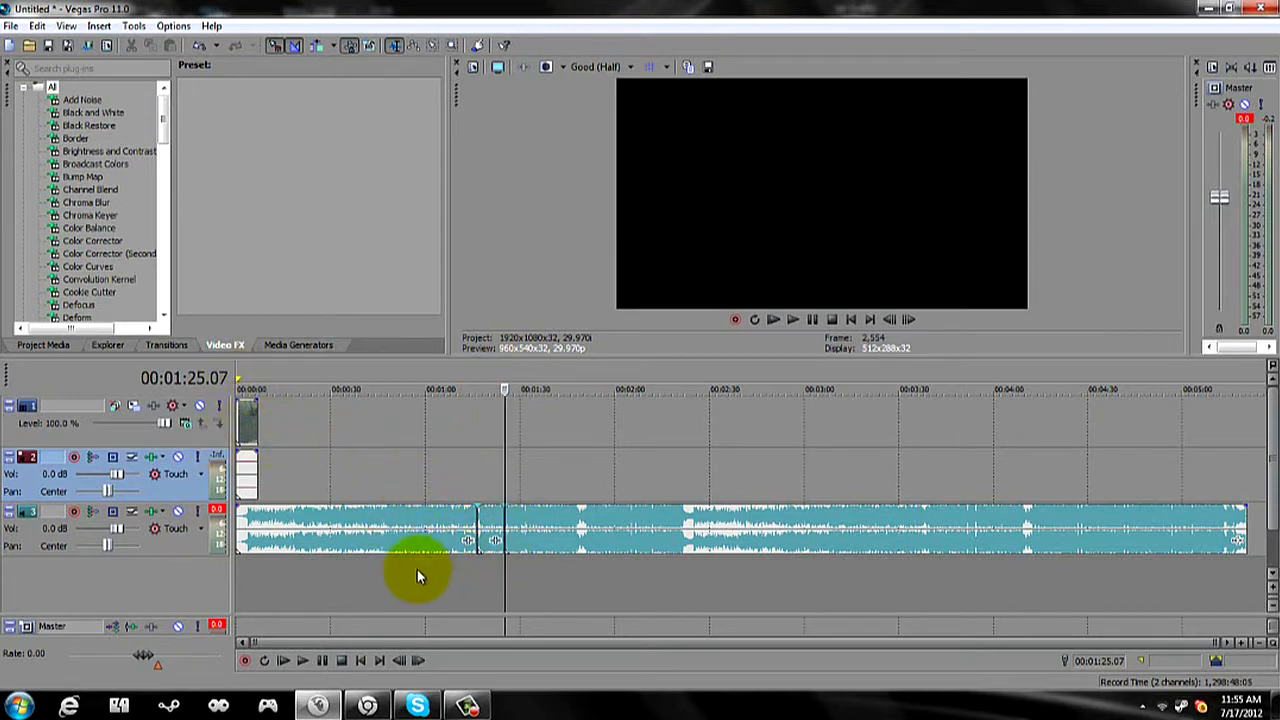
# Delete the song pieces before and after the short middle segment
pyautogui.rightClick(390, 538)
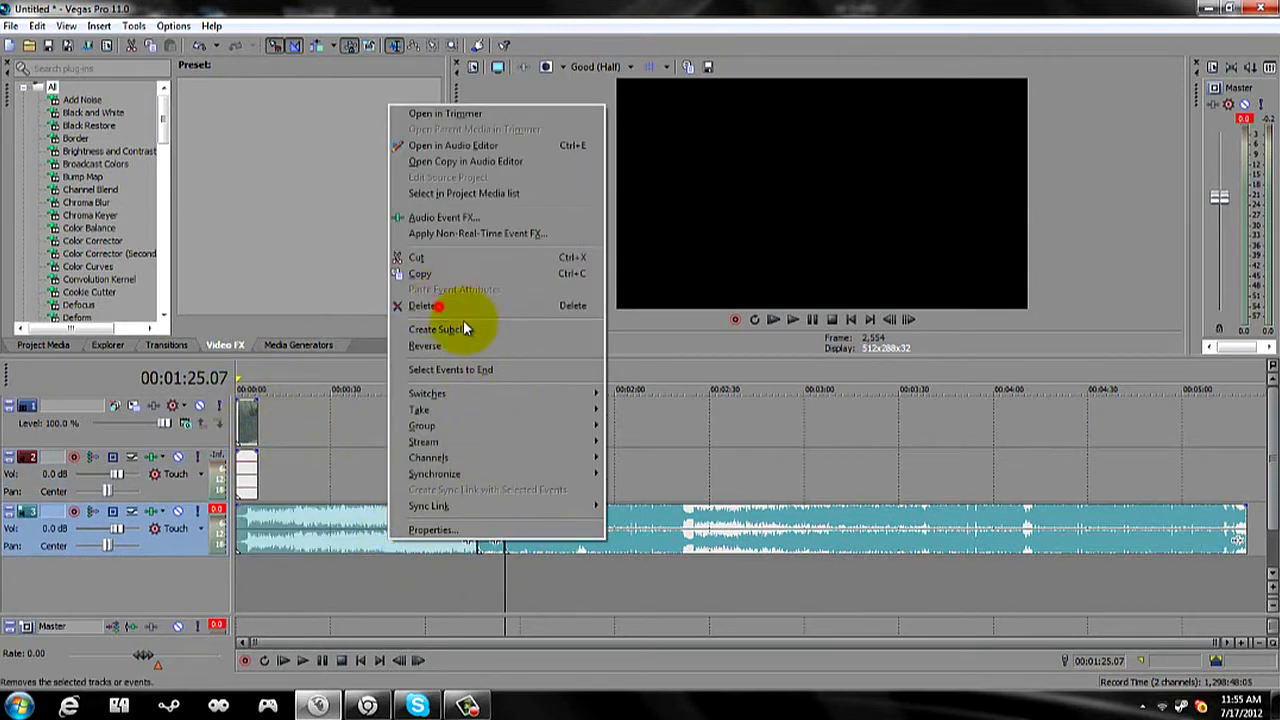
pyautogui.click(440, 306)
pyautogui.rightClick(612, 533)
pyautogui.click(637, 307)
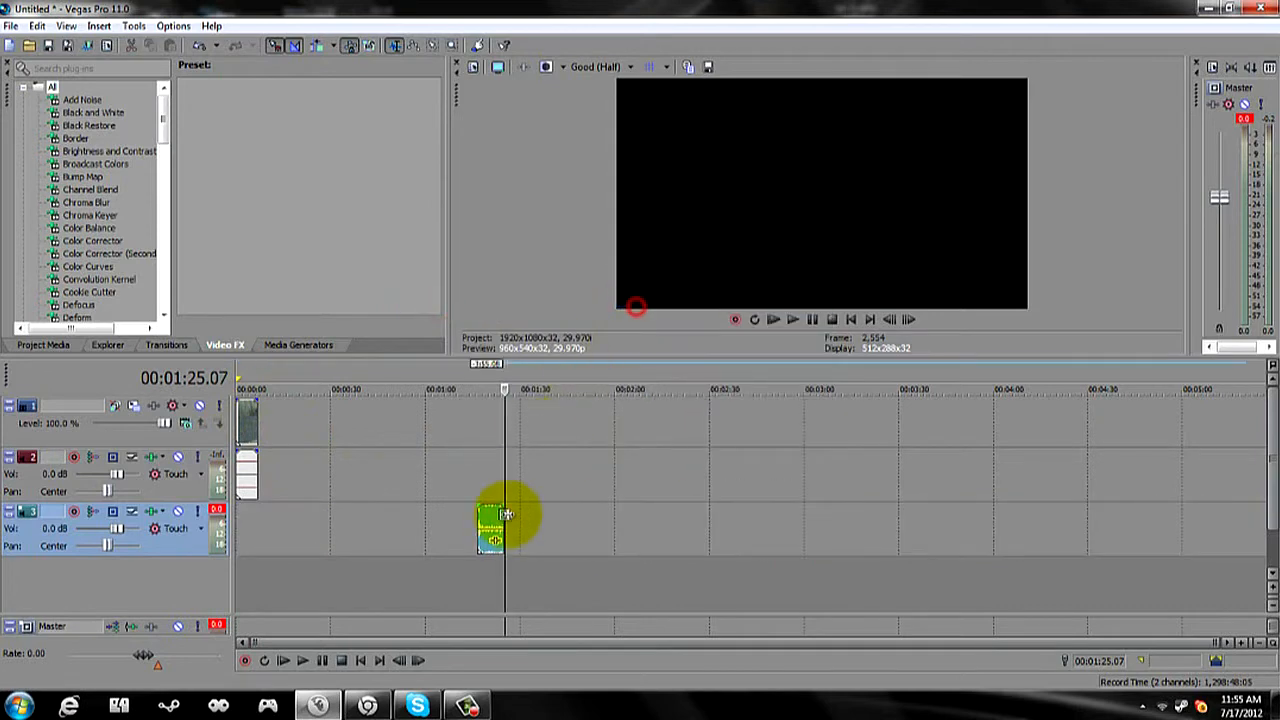
# Move the remaining song segment to the timeline start and trim its end to match the end of the video clip
pyautogui.moveTo(497, 520); pyautogui.dragTo(251, 523)
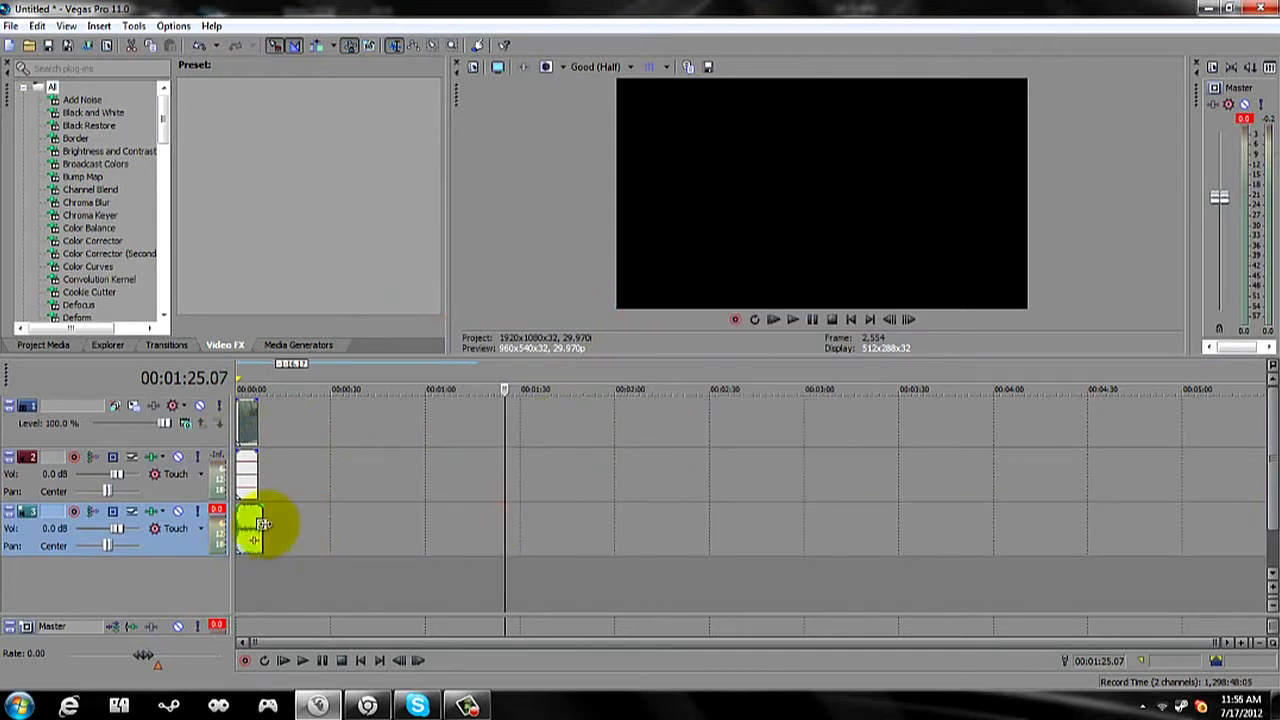
pyautogui.click(240, 380)
pyautogui.scroll(8, 564, 509)
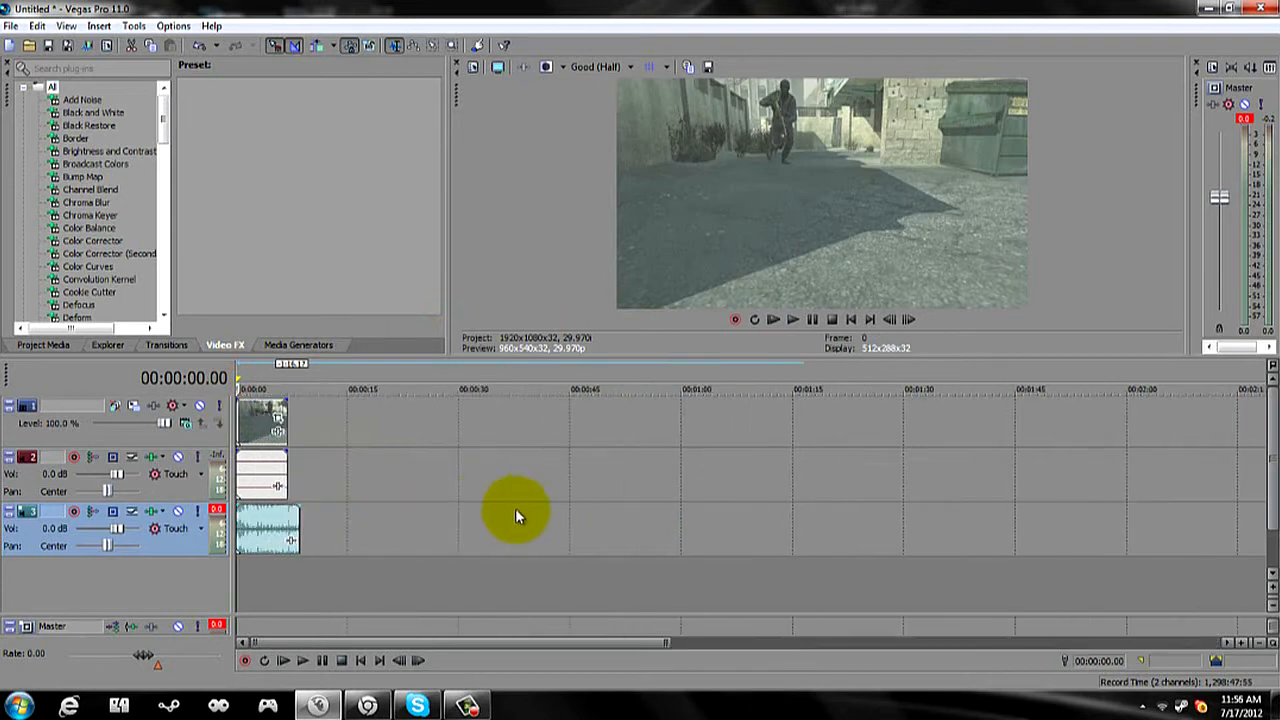
pyautogui.moveTo(428, 519); pyautogui.dragTo(391, 518)
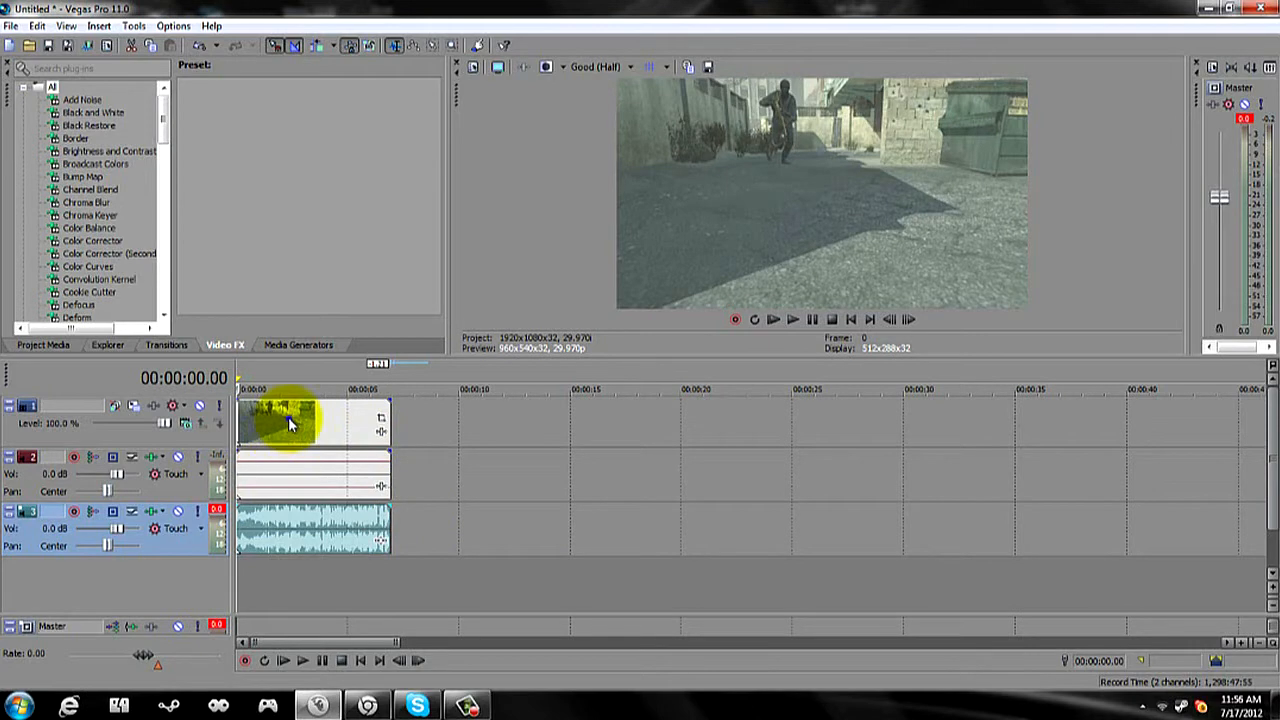
# In the Soldier Scene 4 video event's properties, select Disable resample and turn off Maintain aspect ratio
pyautogui.rightClick(288, 425)
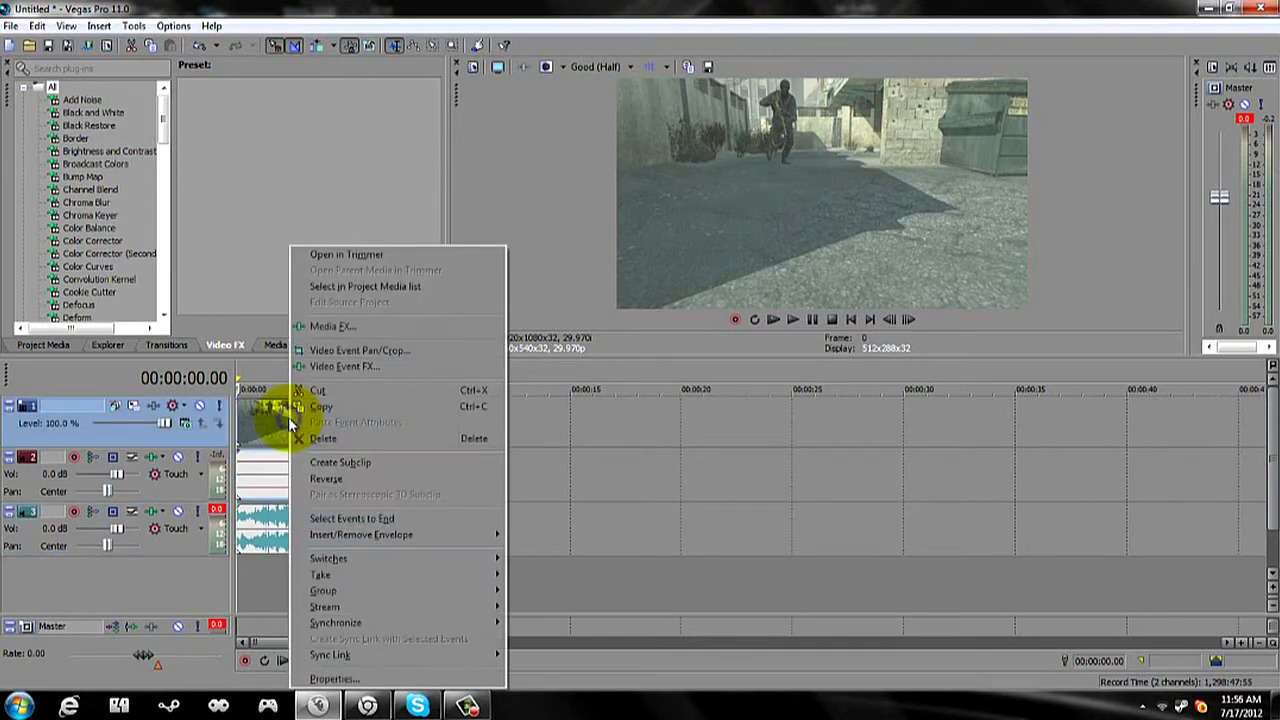
pyautogui.click(378, 678)
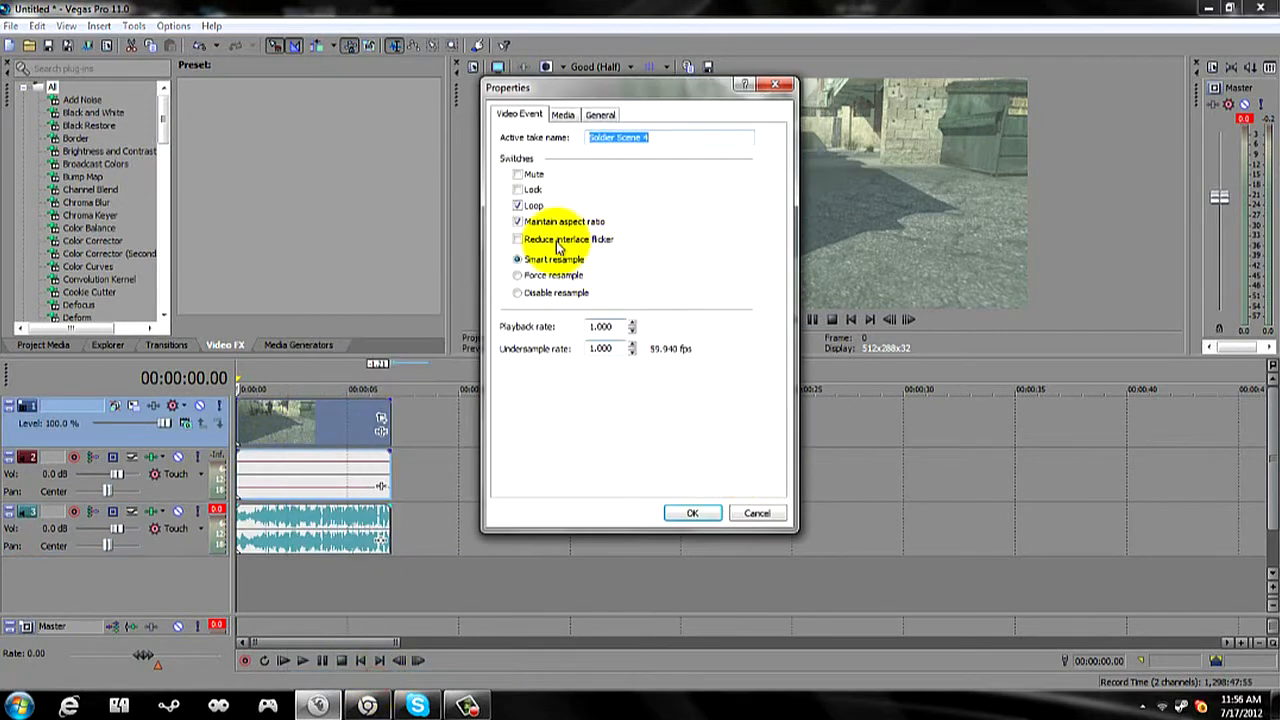
pyautogui.click(556, 296)
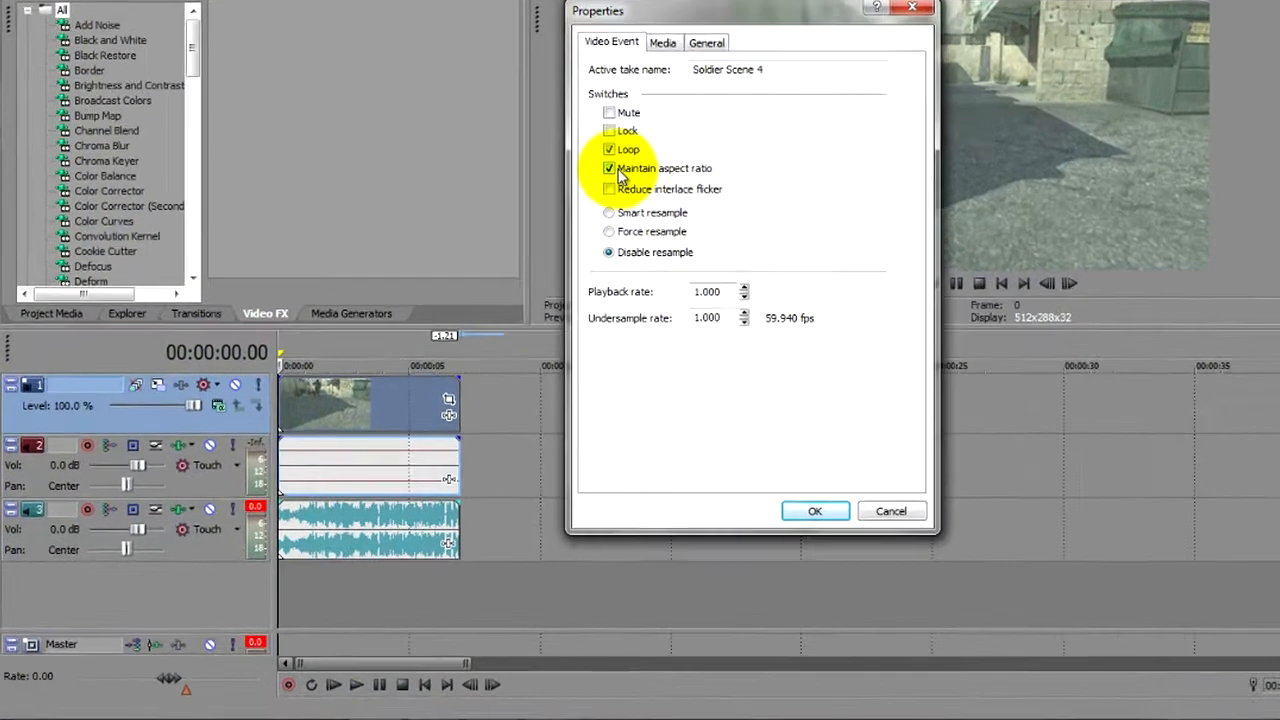
pyautogui.click(612, 170)
pyautogui.click(806, 514)
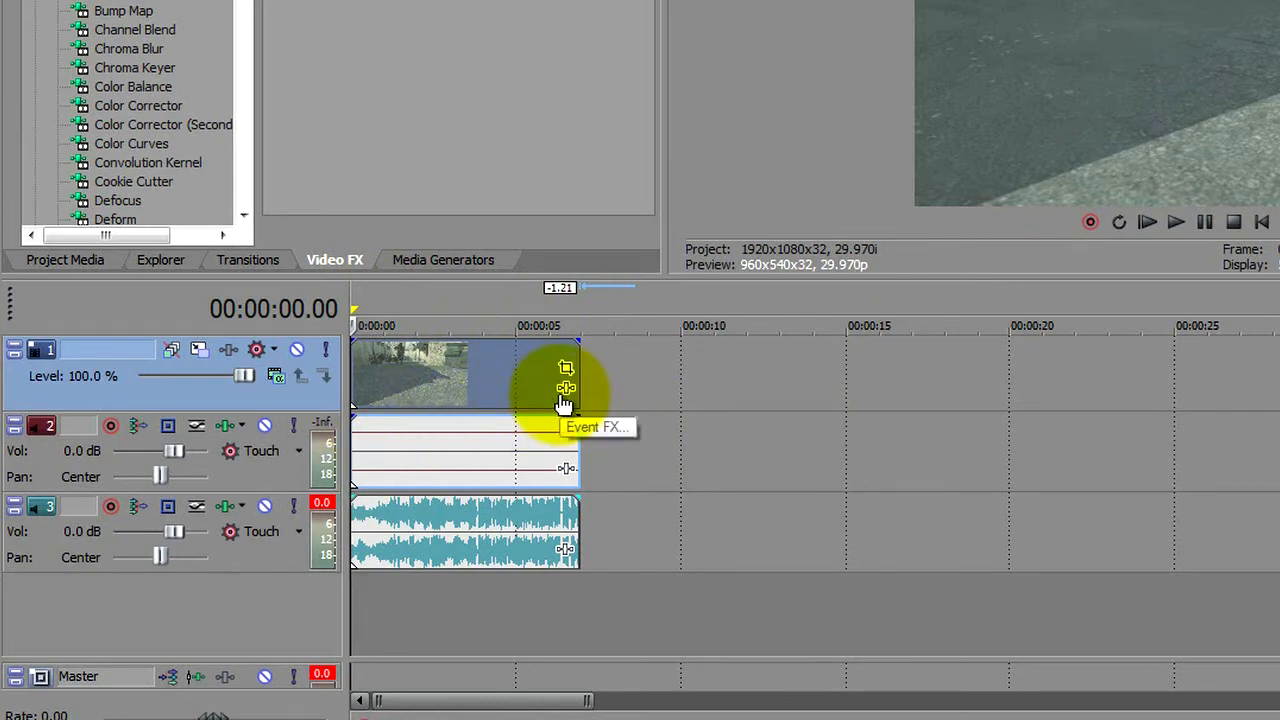
# Play the timeline, place markers on the song's beats, and delete the sixth marker at the clip's end
pyautogui.press('space')
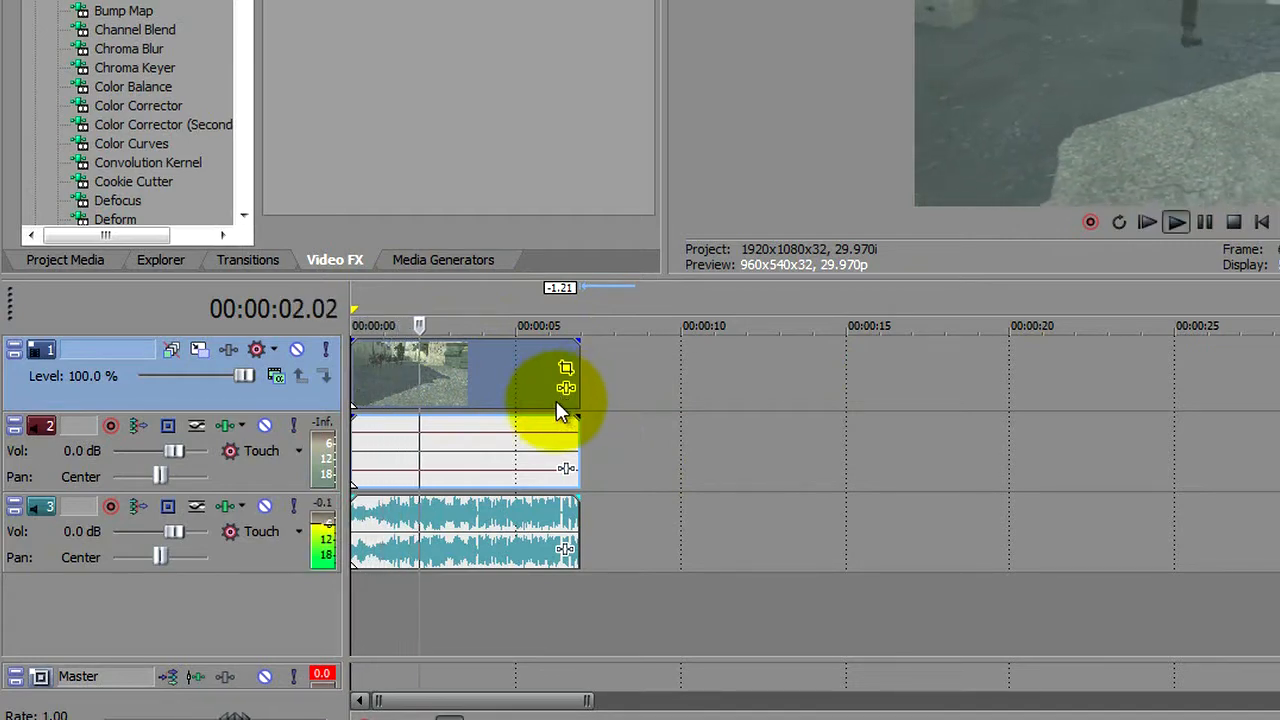
pyautogui.press('m')
pyautogui.press('m')
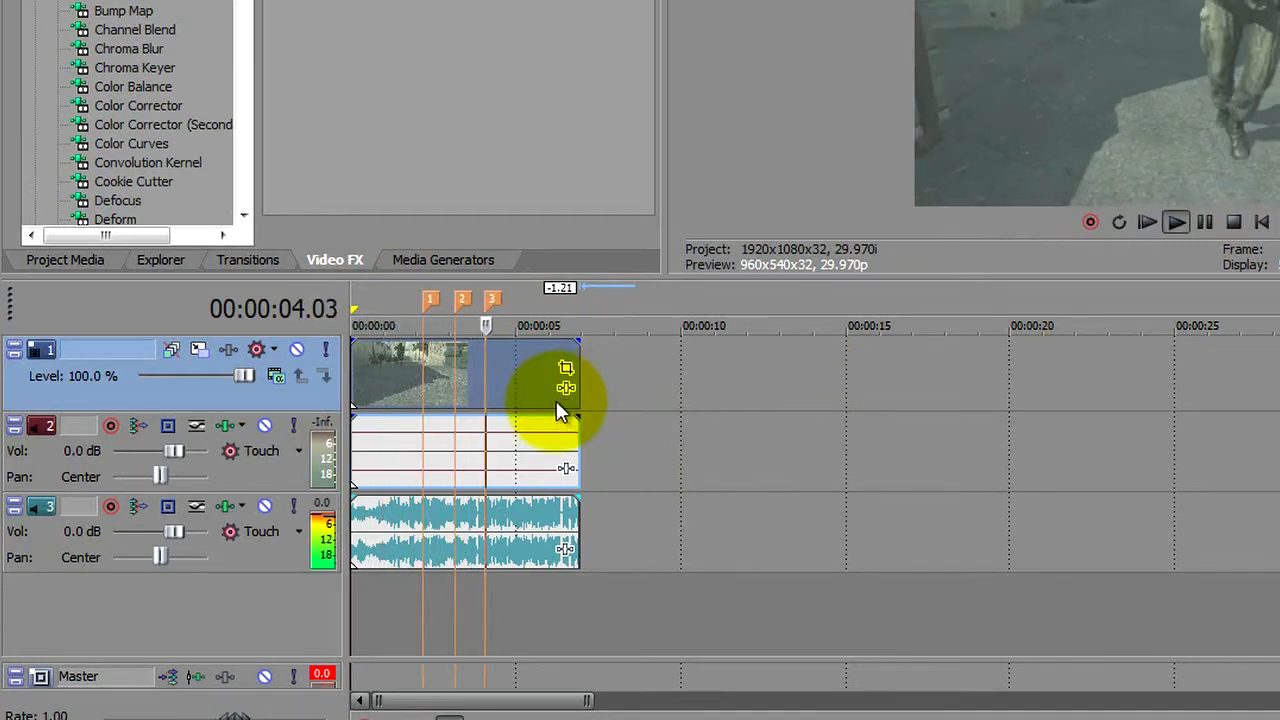
pyautogui.press('m')
pyautogui.press('m')
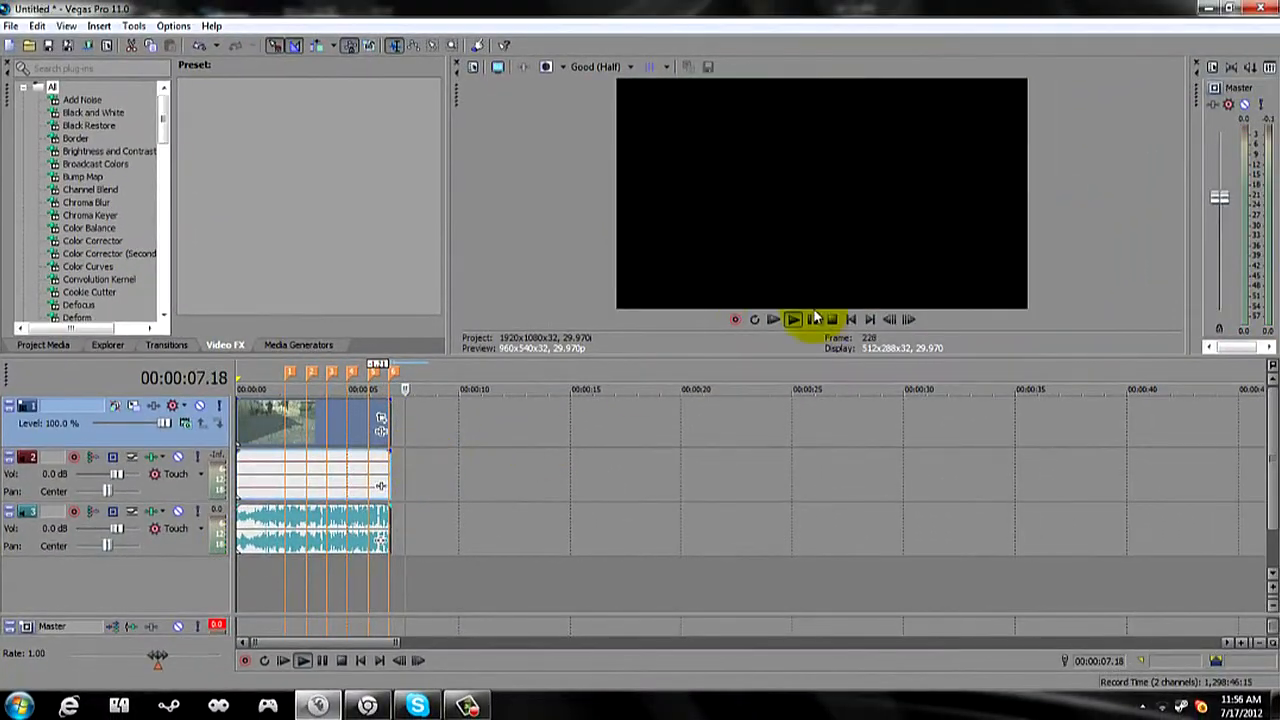
pyautogui.click(812, 319)
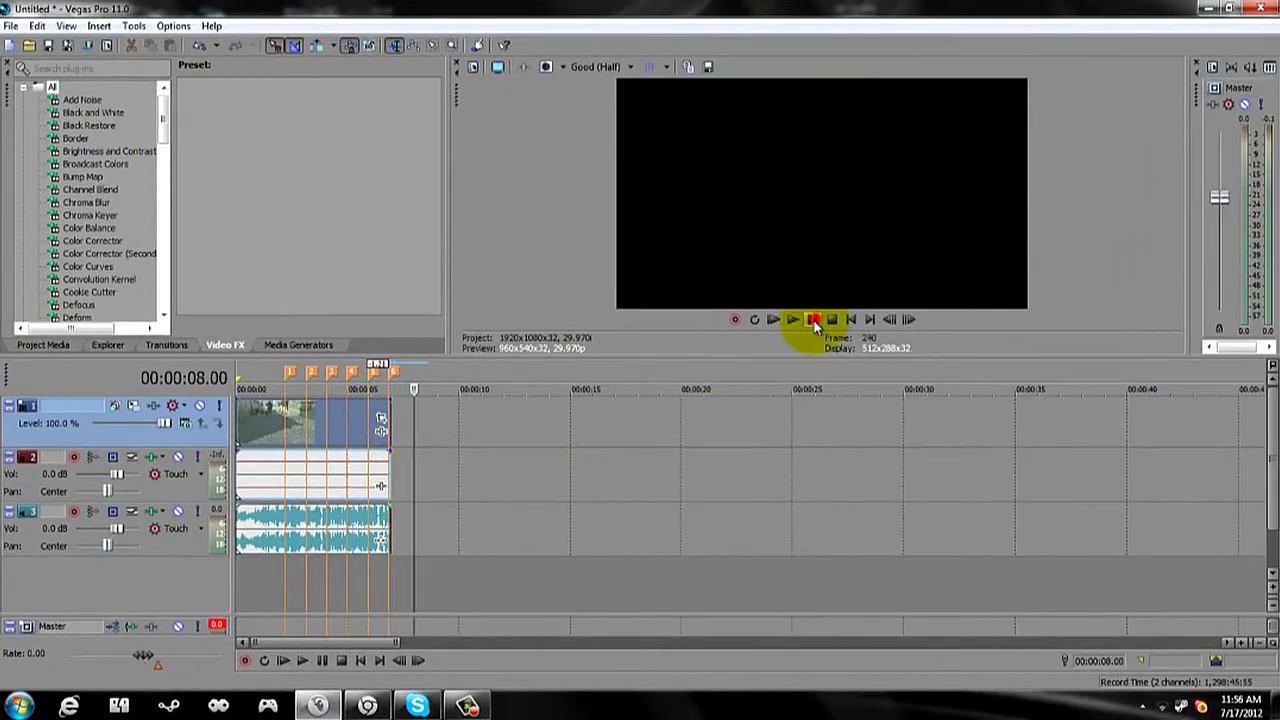
pyautogui.rightClick(392, 372)
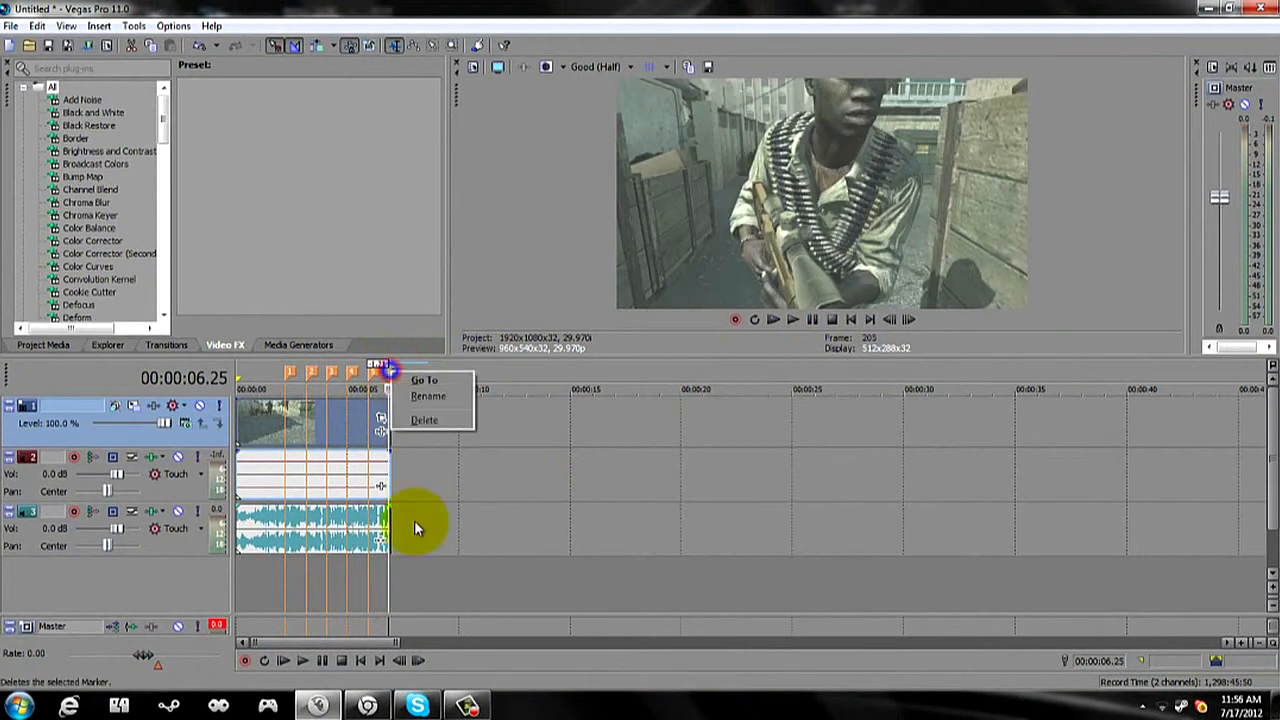
pyautogui.click(412, 414)
# Split the video clip at each of the five beat markers
pyautogui.click(289, 376)
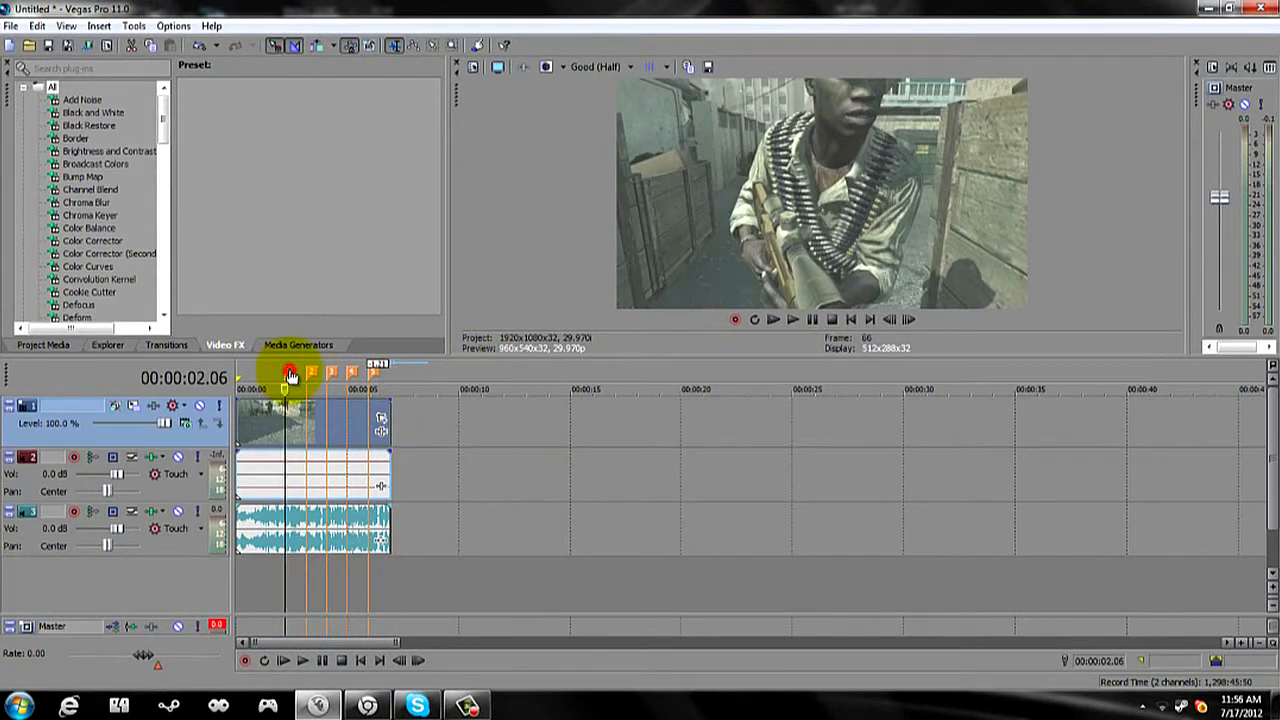
pyautogui.scroll(3, 316, 428)
pyautogui.scroll(2, 321, 430)
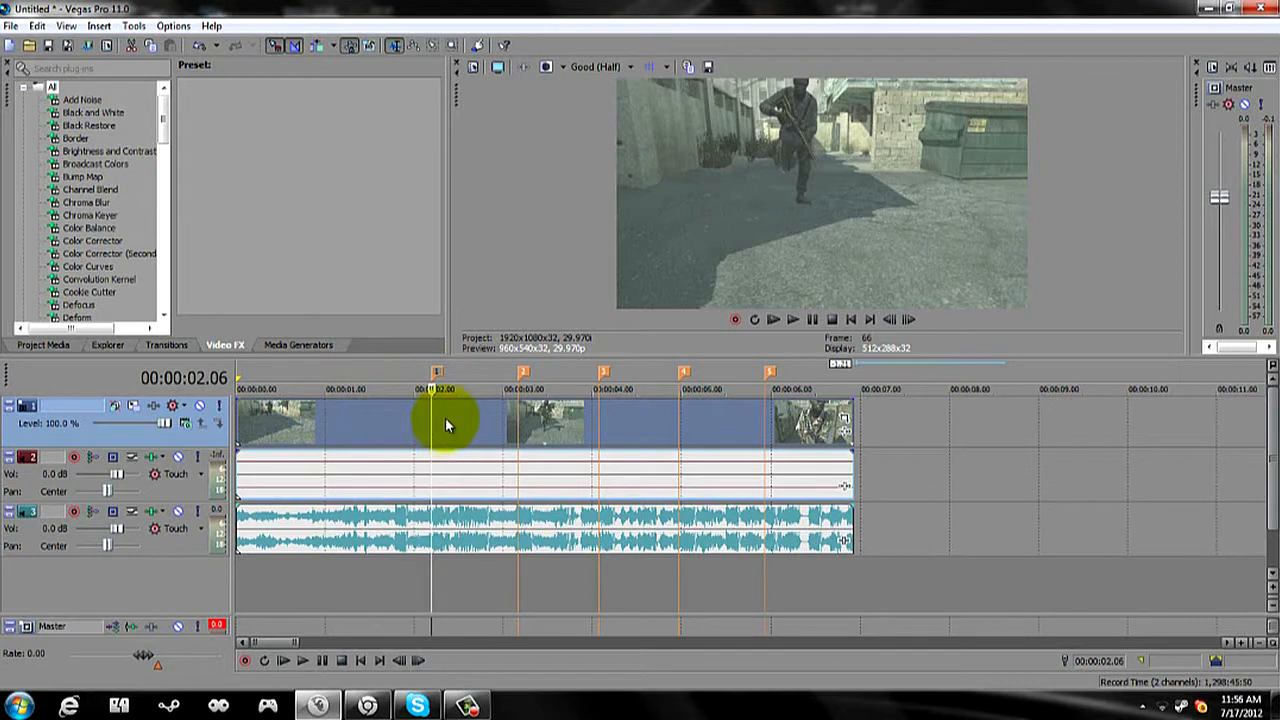
pyautogui.press('s')
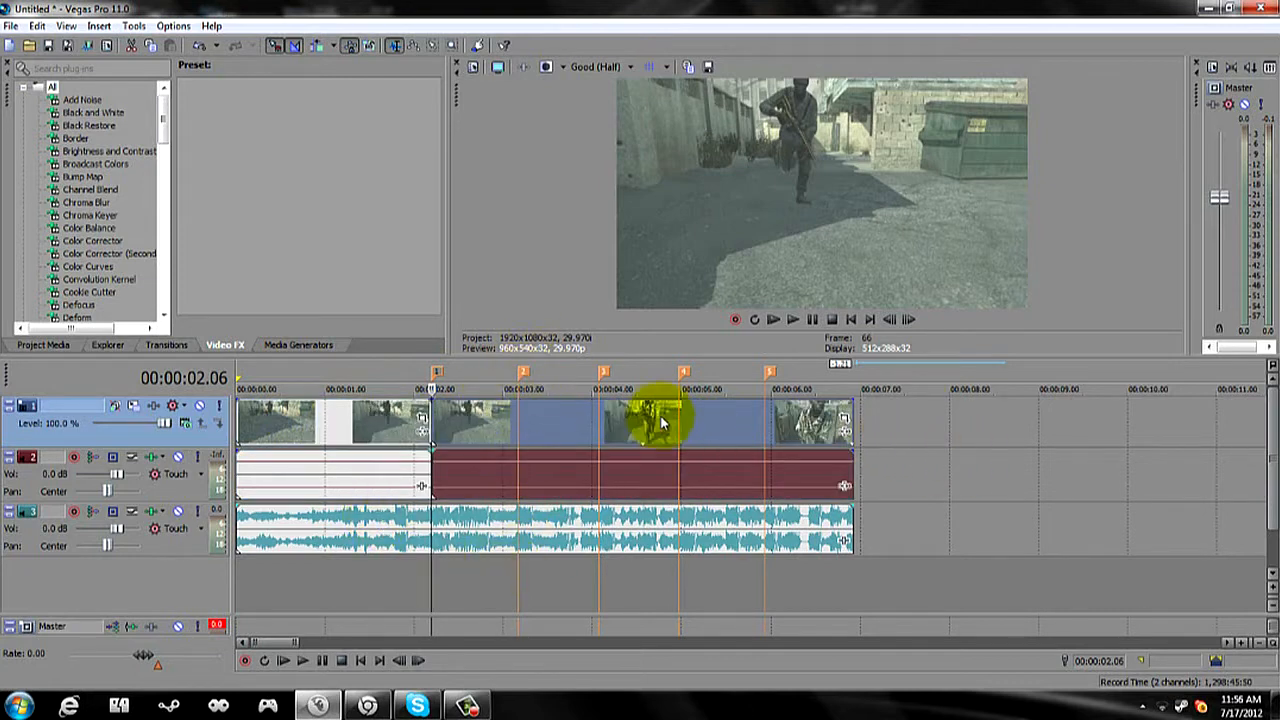
pyautogui.click(525, 376)
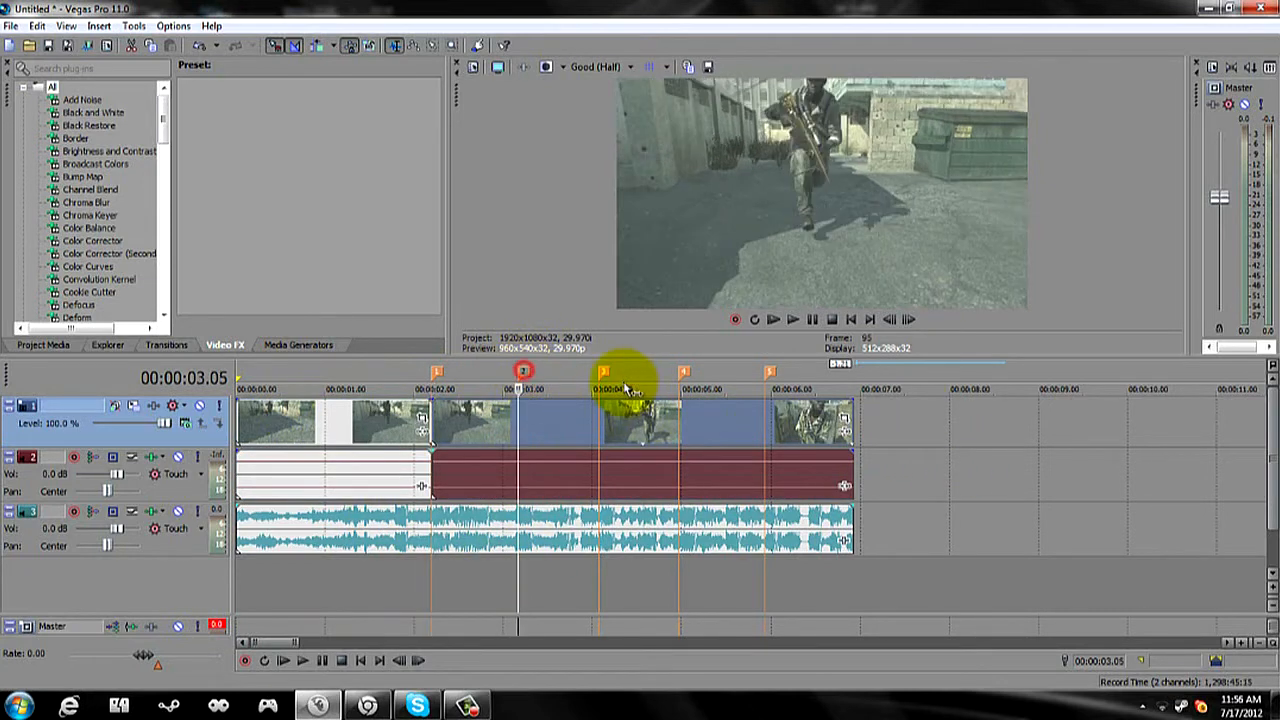
pyautogui.press('s')
pyautogui.click(602, 373)
pyautogui.press('s')
pyautogui.click(685, 376)
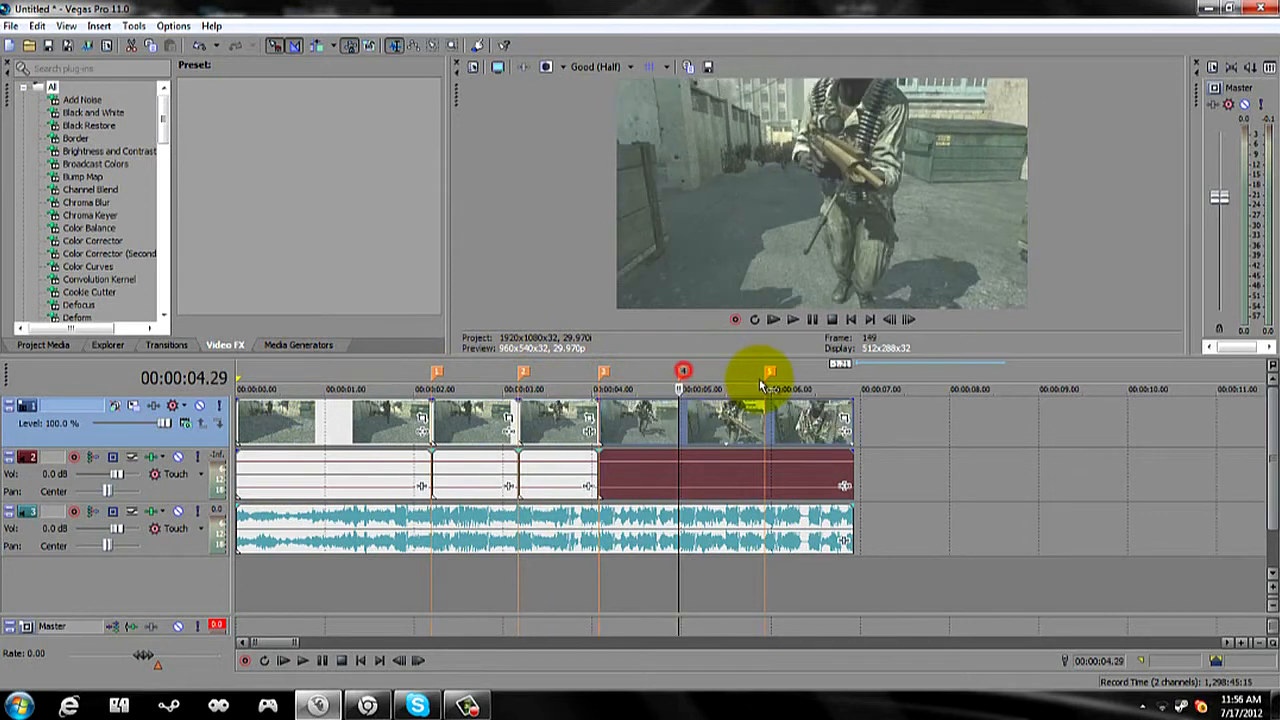
pyautogui.press('s')
pyautogui.click(769, 372)
pyautogui.press('s')
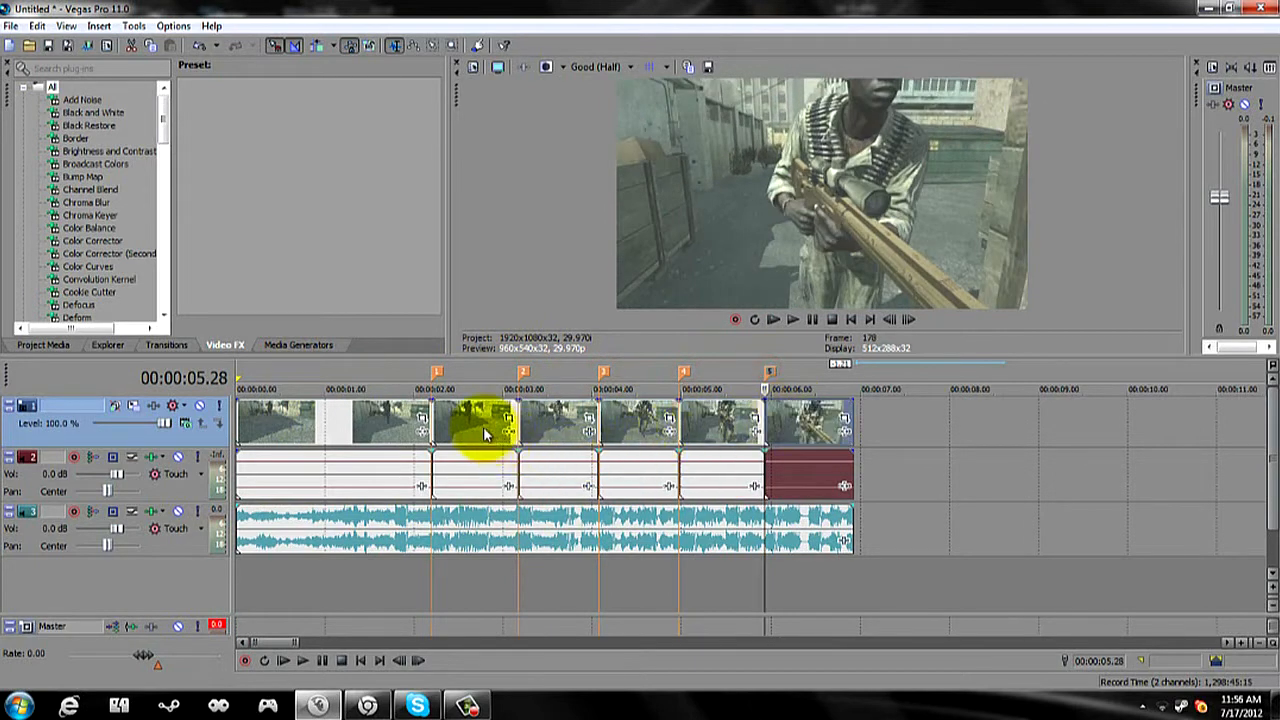
# Open Pan/Crop for the video segment starting at marker 1, shrink the crop frame to about 1,117.5 × 628.6, and enter the preset name Bump Effect
pyautogui.scroll(-2, 445, 379)
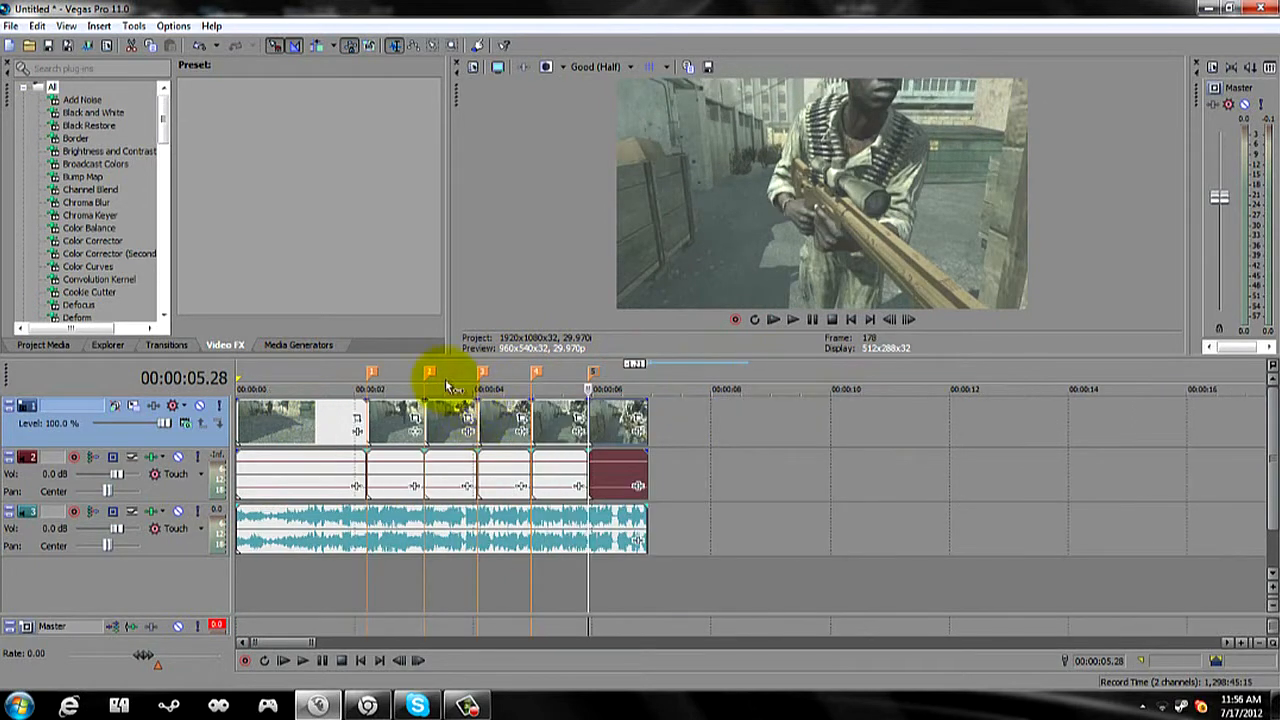
pyautogui.click(372, 375)
pyautogui.scroll(3, 786, 371)
pyautogui.scroll(-3, 760, 409)
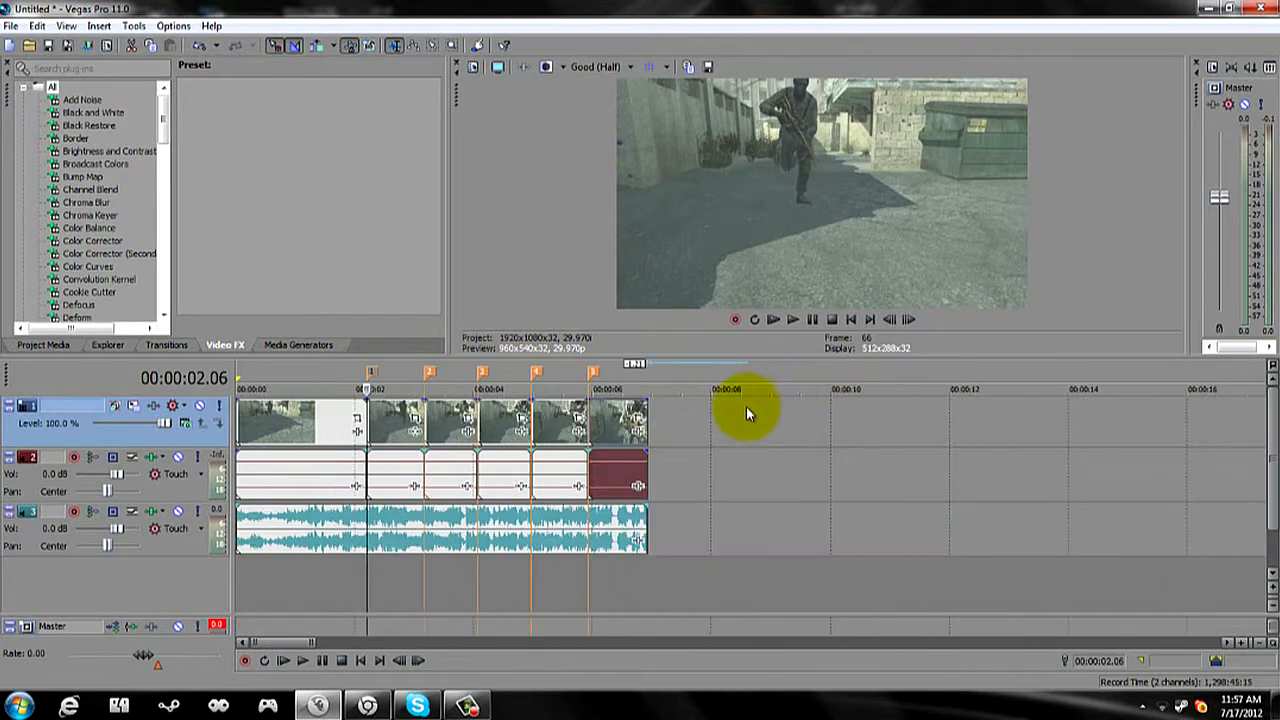
pyautogui.click(414, 421)
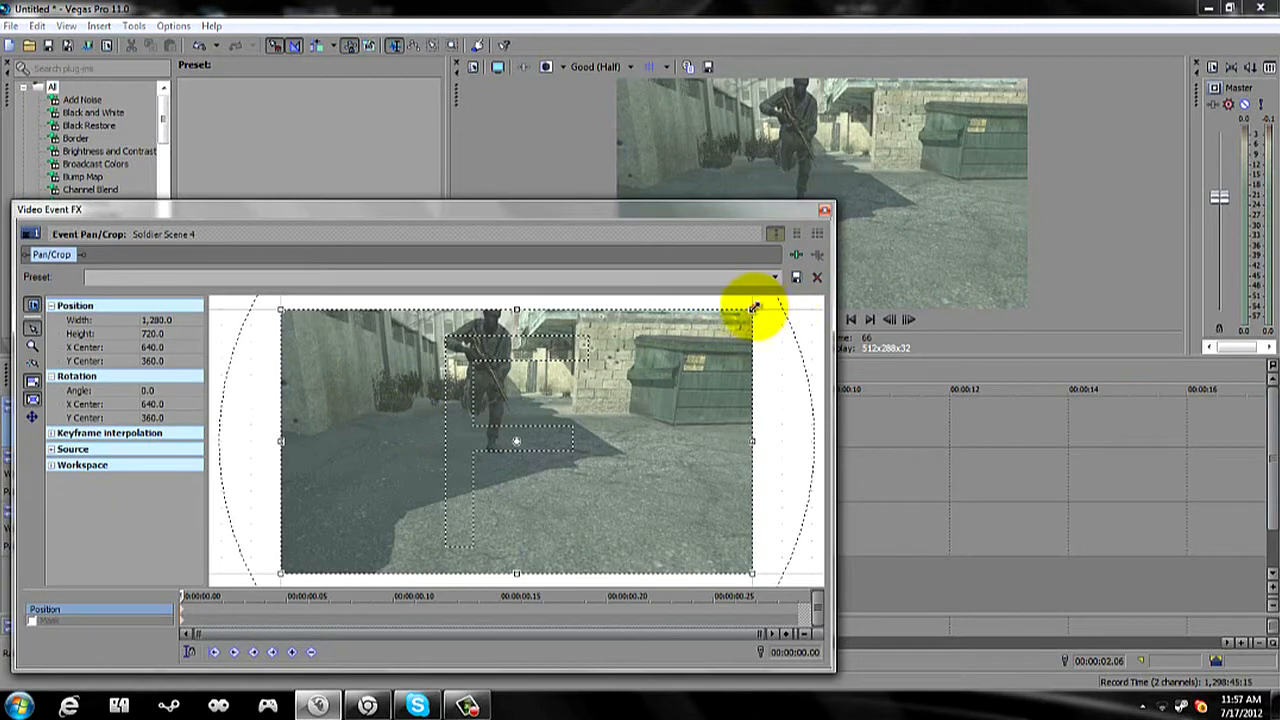
pyautogui.moveTo(754, 307); pyautogui.dragTo(737, 320)
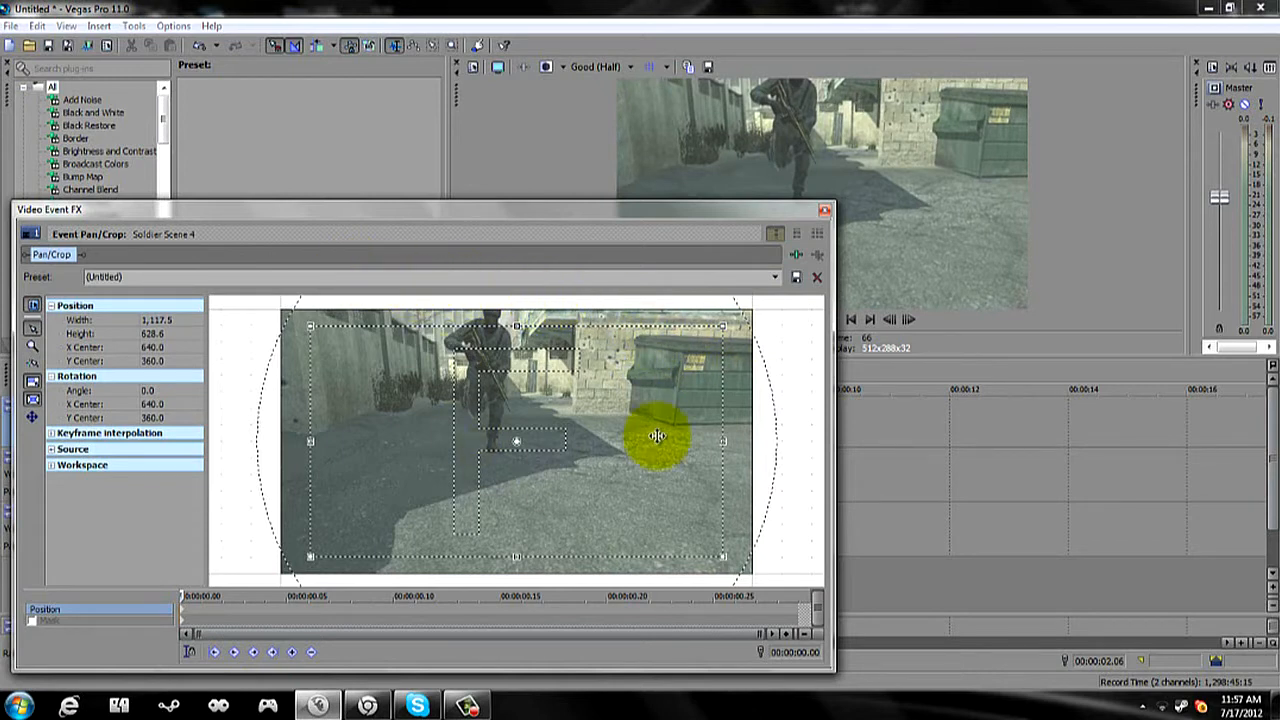
pyautogui.click(477, 280)
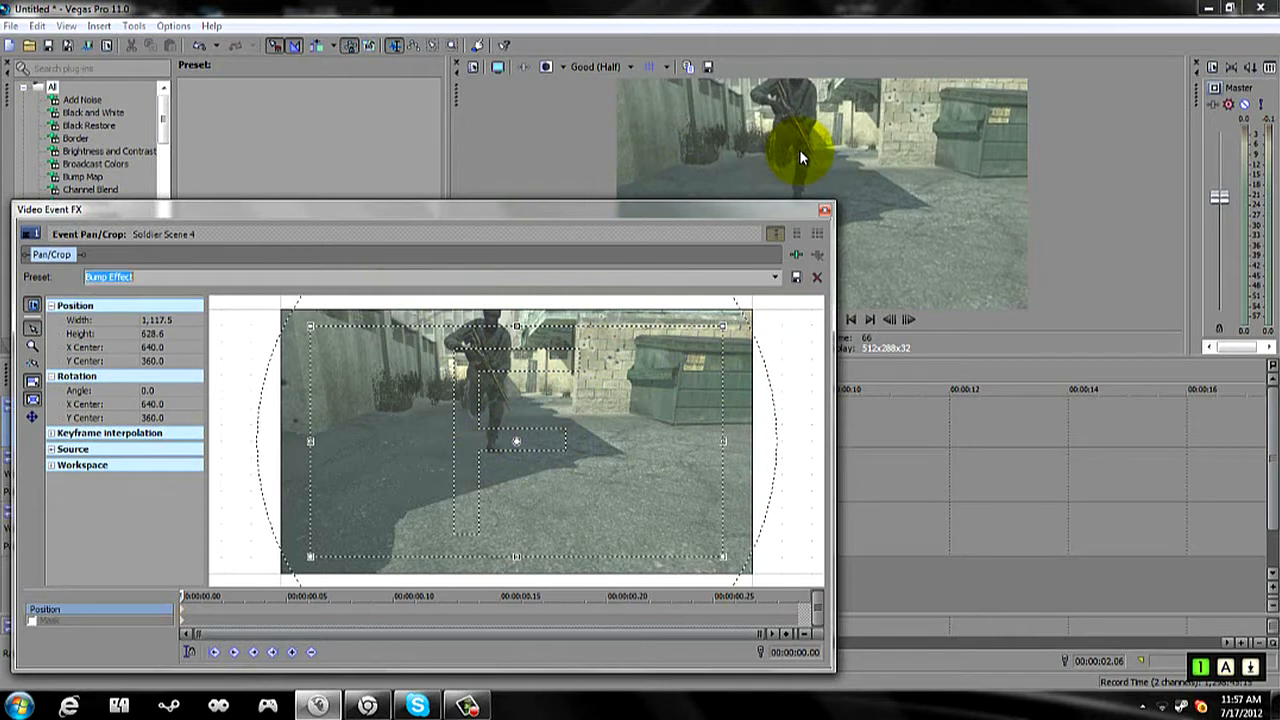
# Load the BUMP crop preset at the segment's start, and add a keyframe at 00:00:00.29 restored to the full 1,280 × 720 frame
pyautogui.click(773, 277)
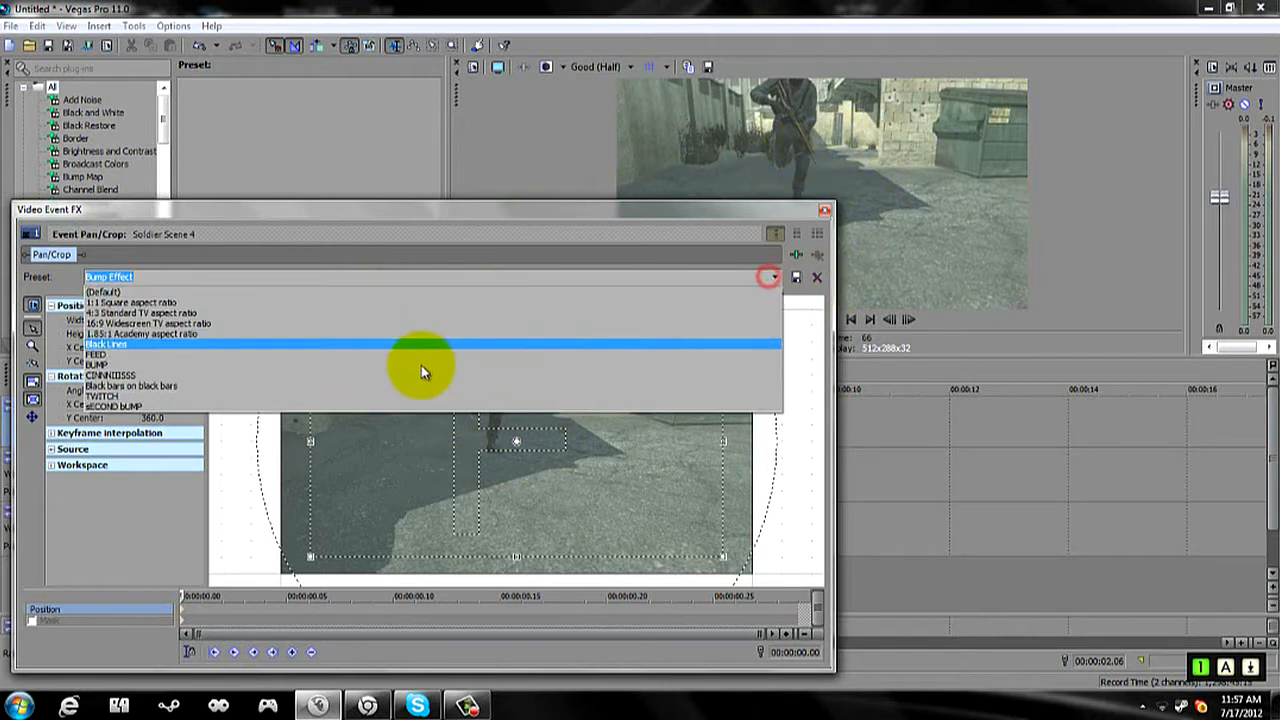
pyautogui.click(307, 366)
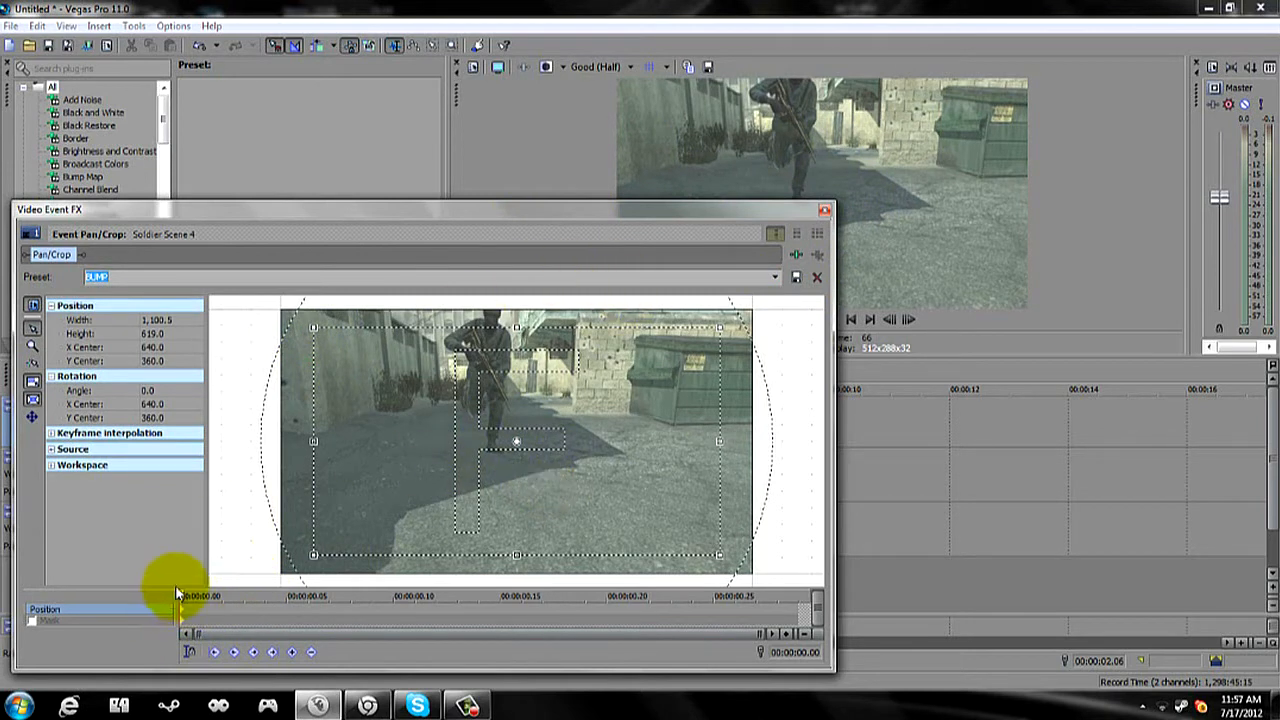
pyautogui.moveTo(185, 596); pyautogui.dragTo(891, 543)
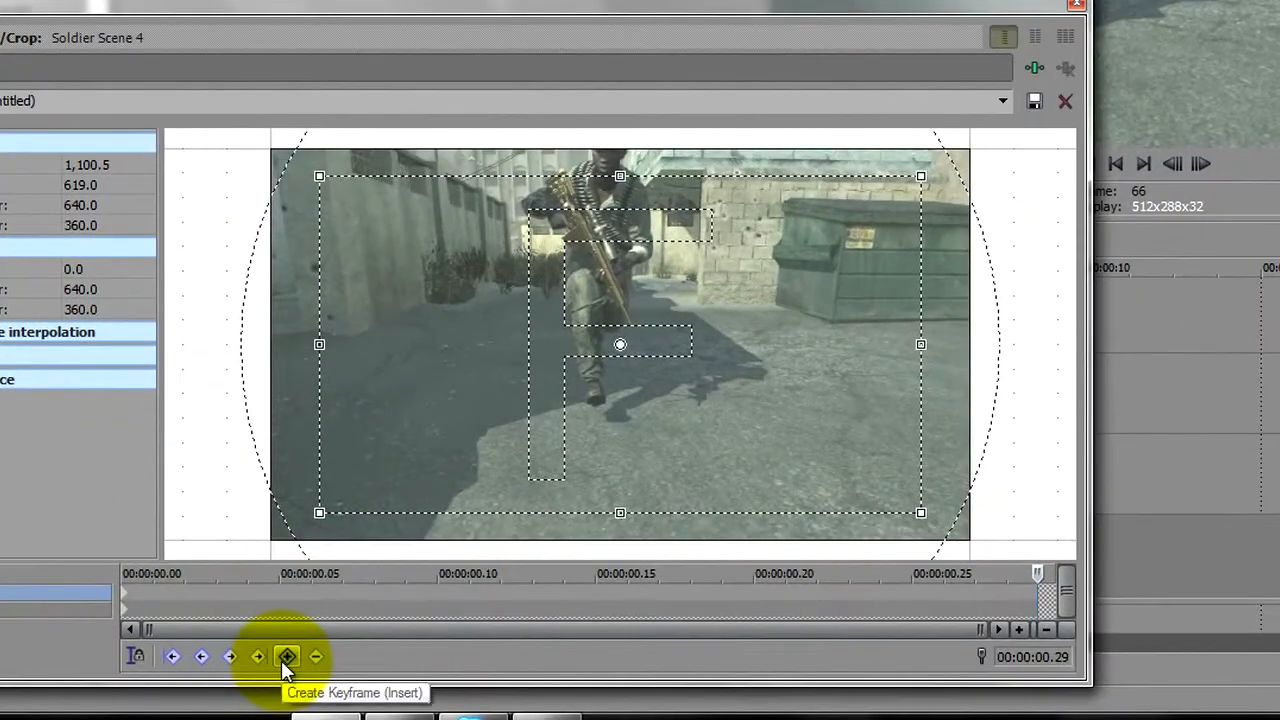
pyautogui.click(281, 660)
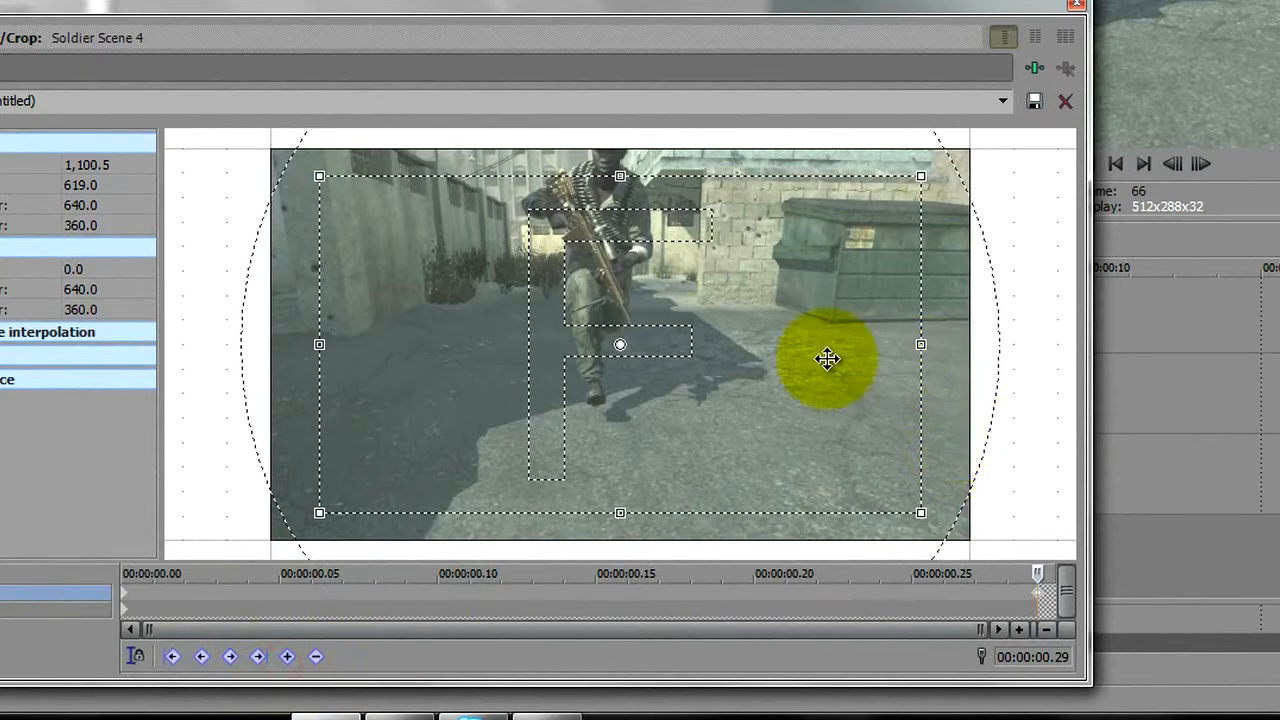
pyautogui.rightClick(857, 251)
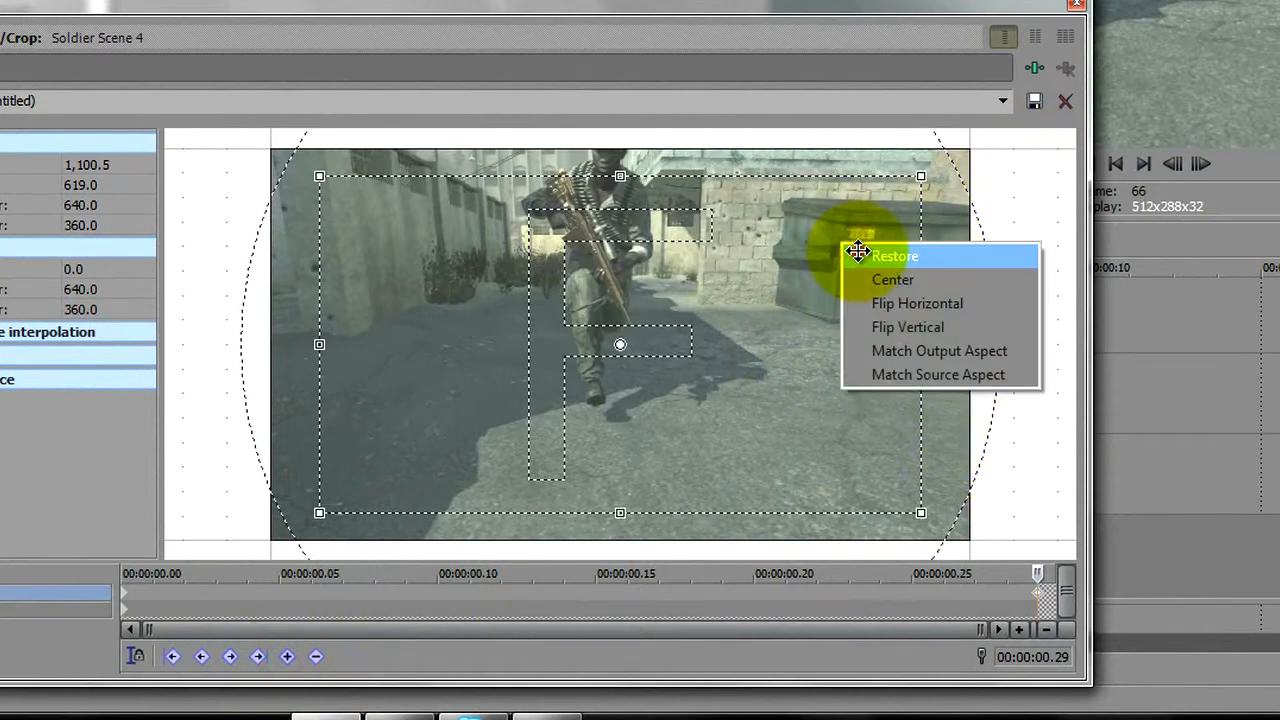
pyautogui.click(859, 253)
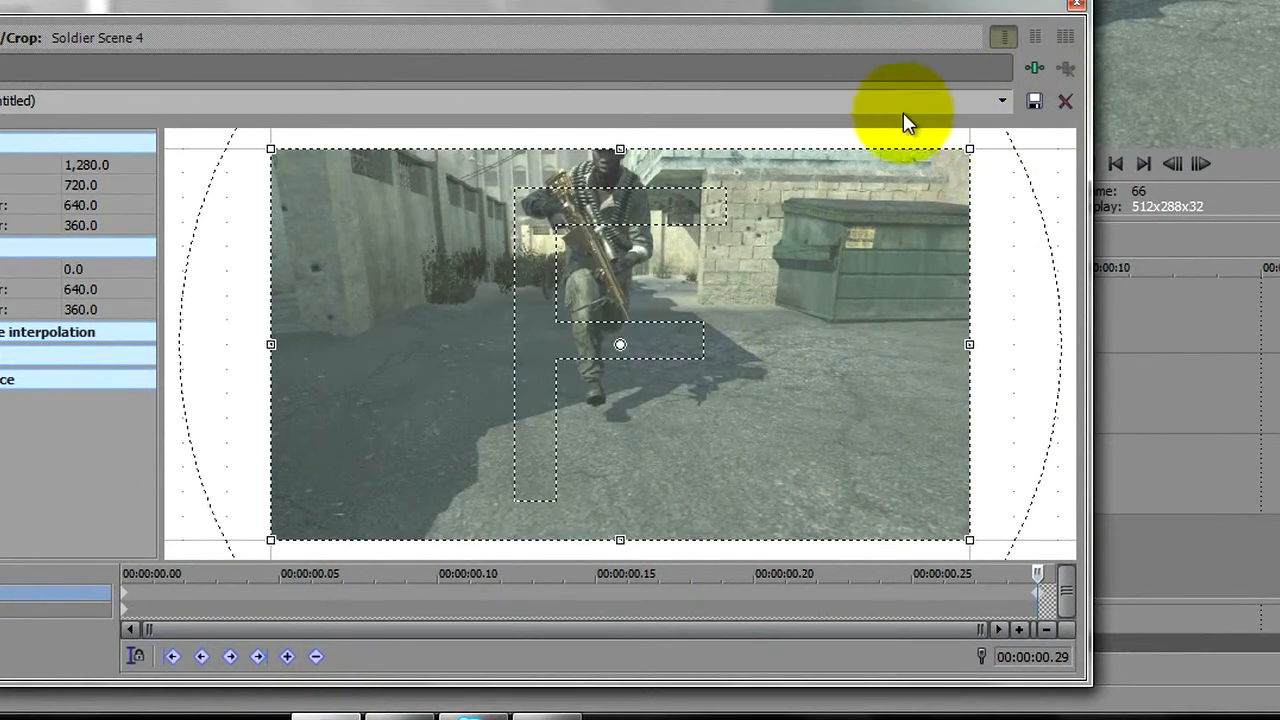
# Apply the Black Lines crop preset to the end keyframe and close the Pan/Crop window
pyautogui.click(1001, 103)
pyautogui.click(251, 195)
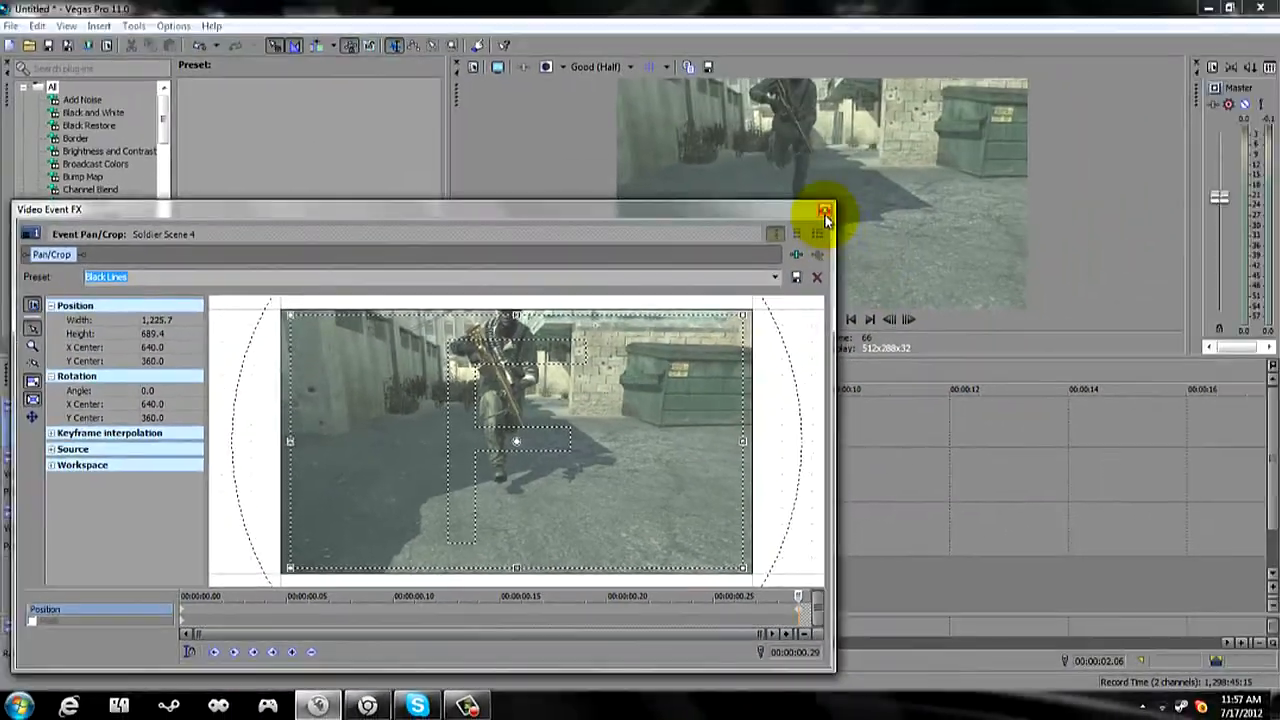
pyautogui.click(1076, 4)
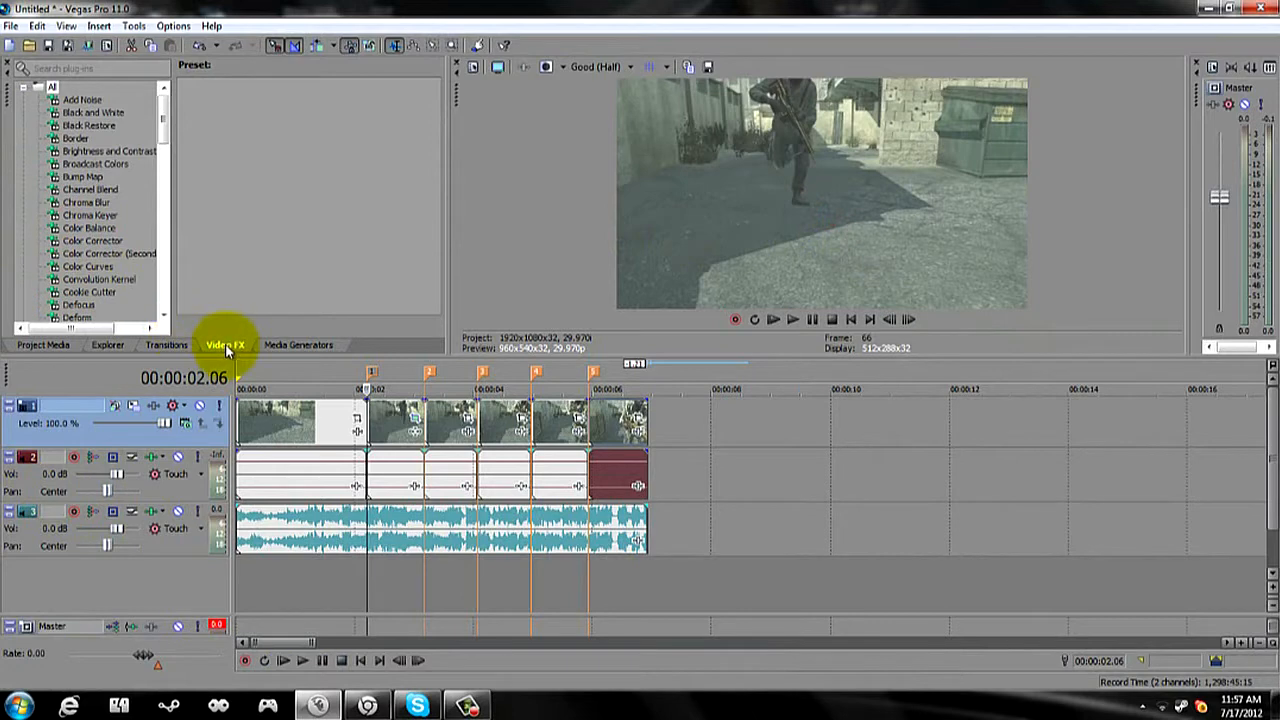
# Add the default Brightness and Contrast effect to the segment starting at marker 1 and set its brightness to 0.116
pyautogui.click(111, 152)
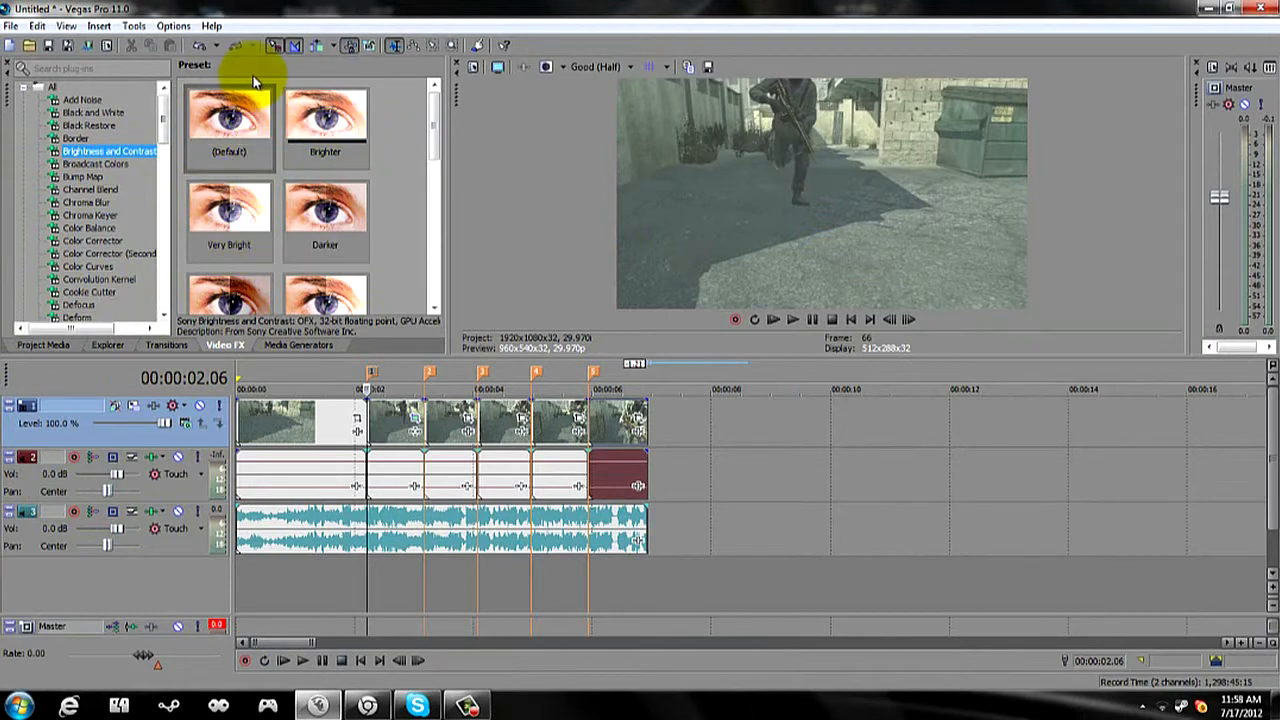
pyautogui.click(221, 117)
pyautogui.moveTo(449, 351); pyautogui.dragTo(402, 424)
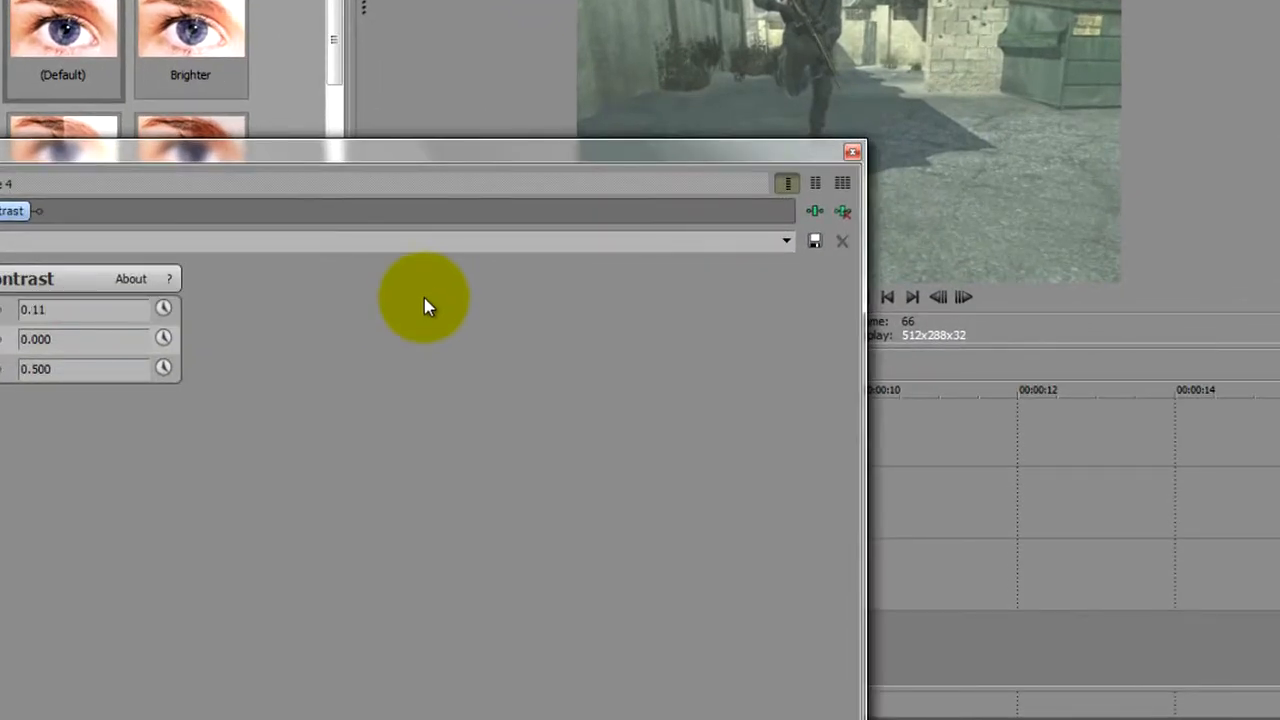
pyautogui.write('6')
pyautogui.press('Return')
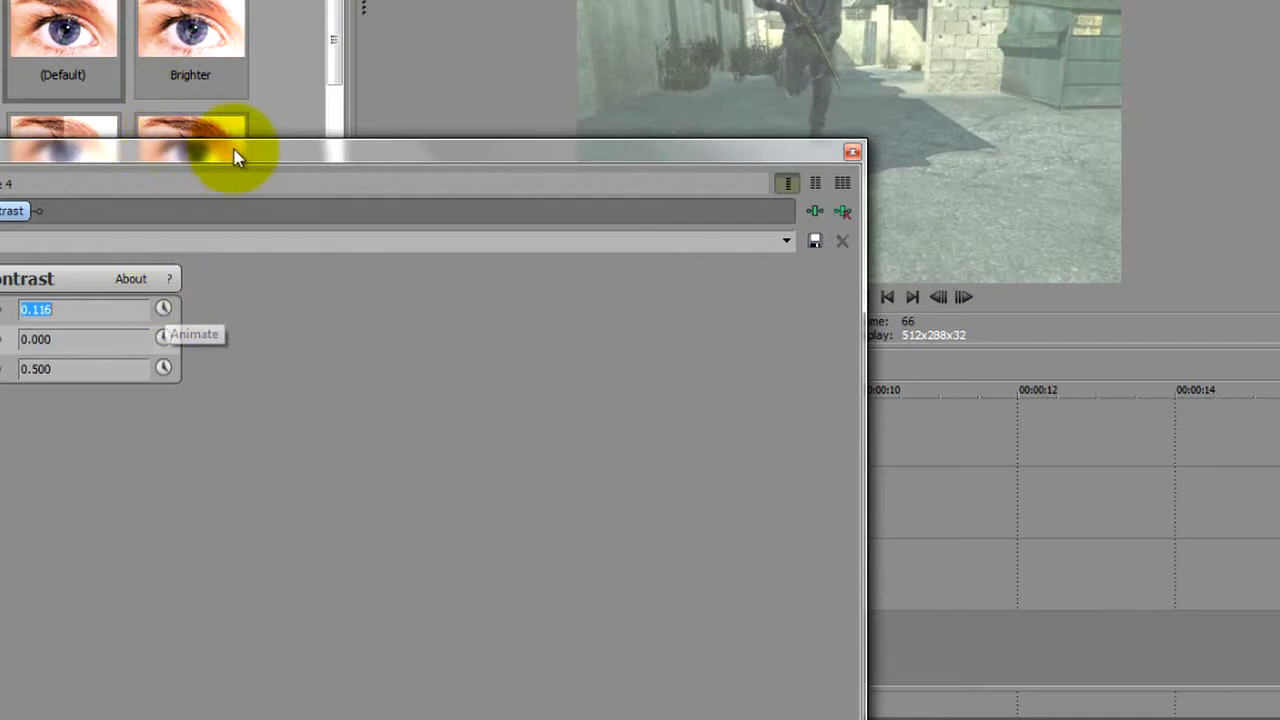
pyautogui.moveTo(237, 151); pyautogui.dragTo(550, 62)
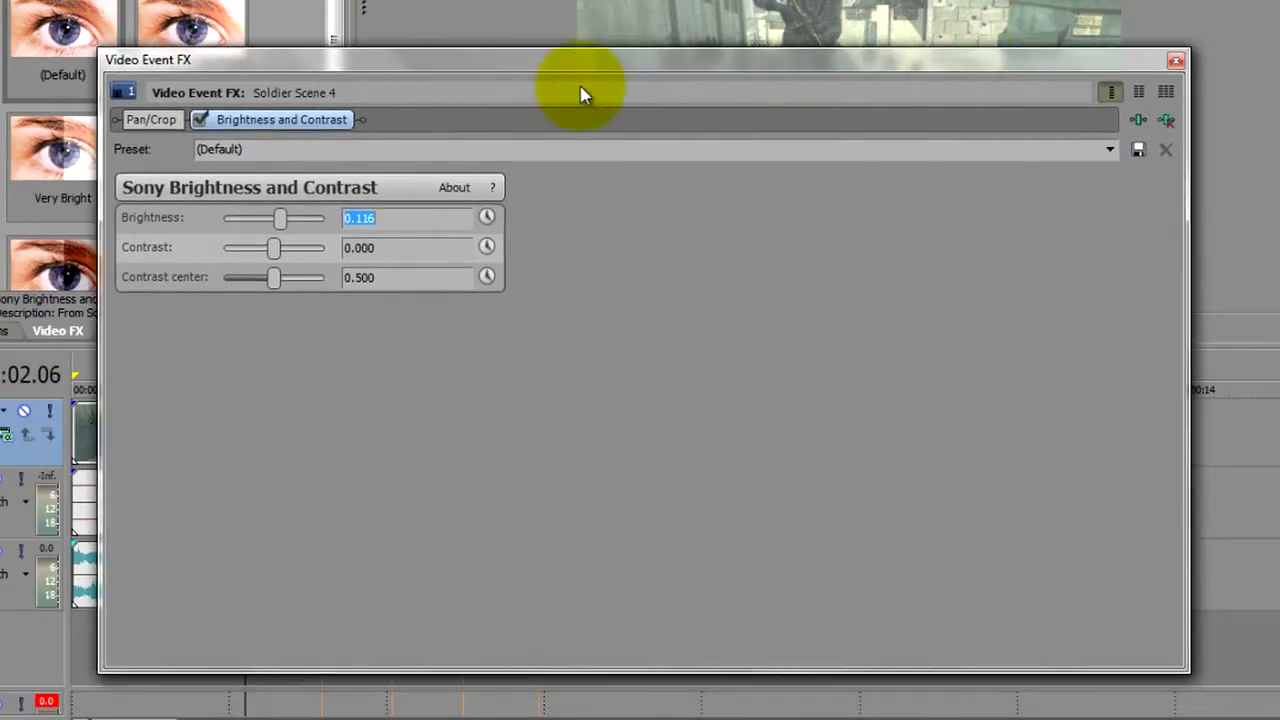
# Animate the brightness with a keyframe at 00:00:00.29 set to 0, and close the effect window
pyautogui.click(487, 217)
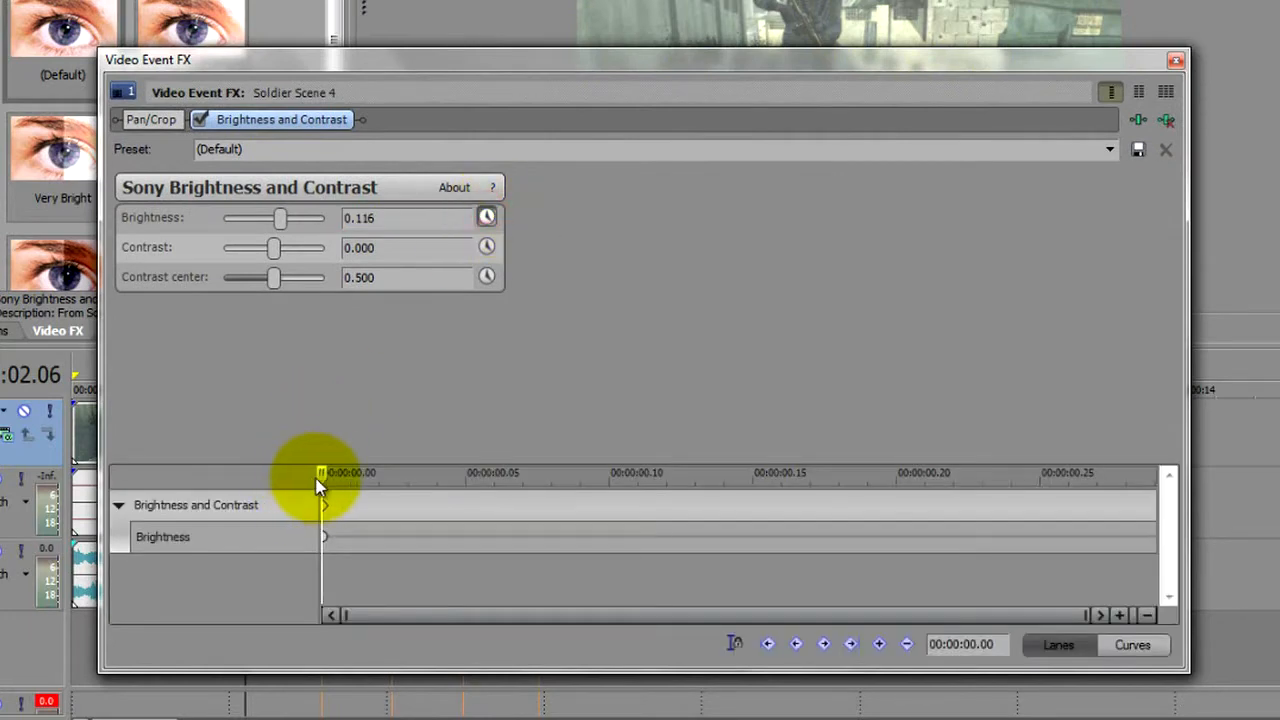
pyautogui.moveTo(323, 472); pyautogui.dragTo(1214, 480)
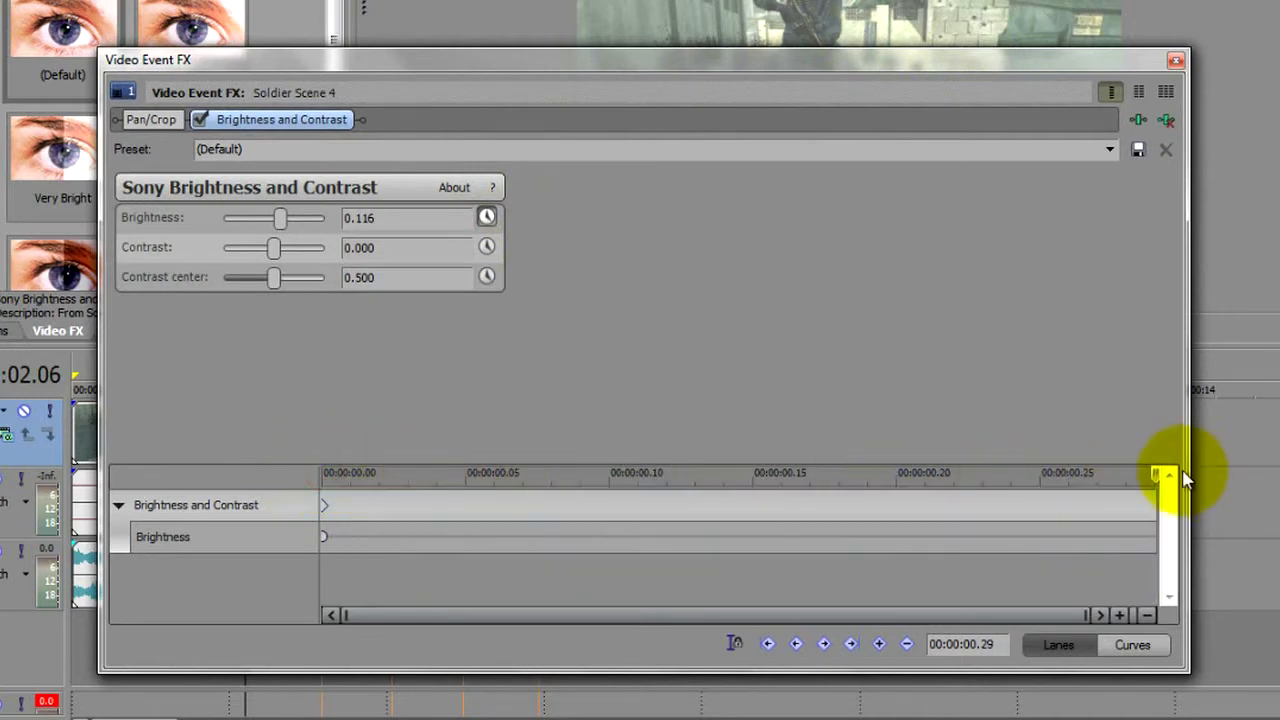
pyautogui.click(880, 646)
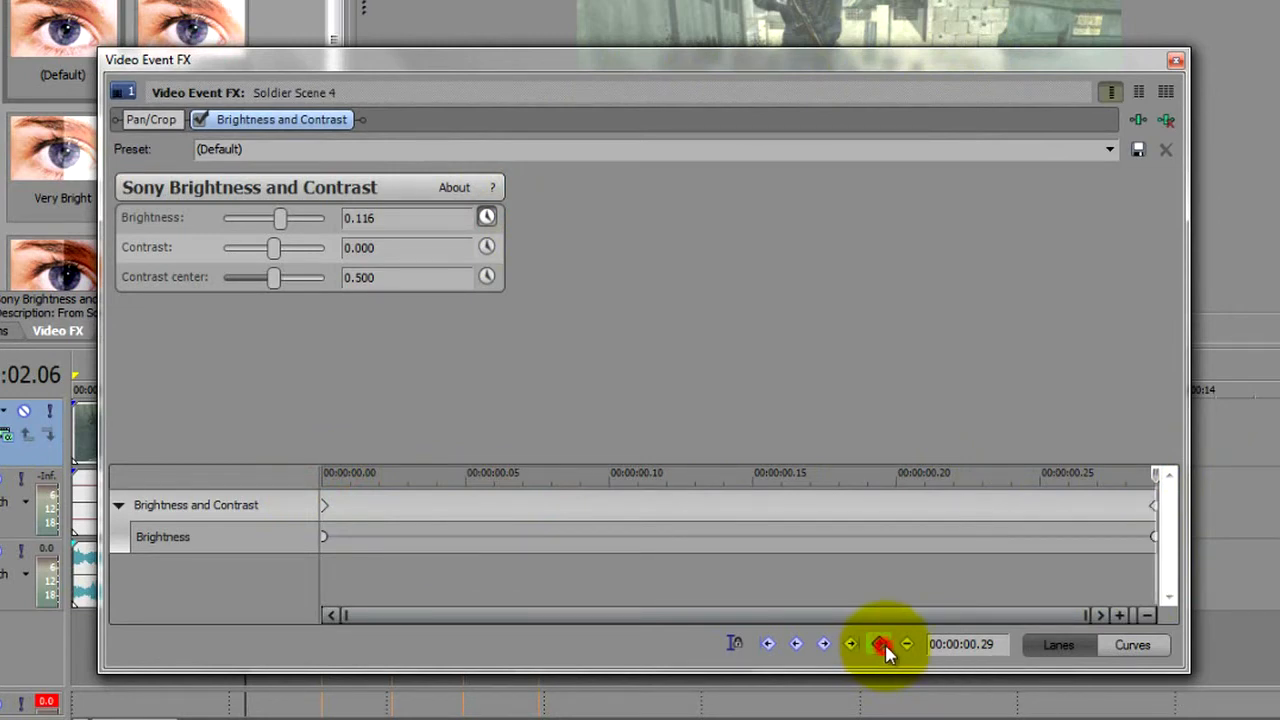
pyautogui.click(399, 217)
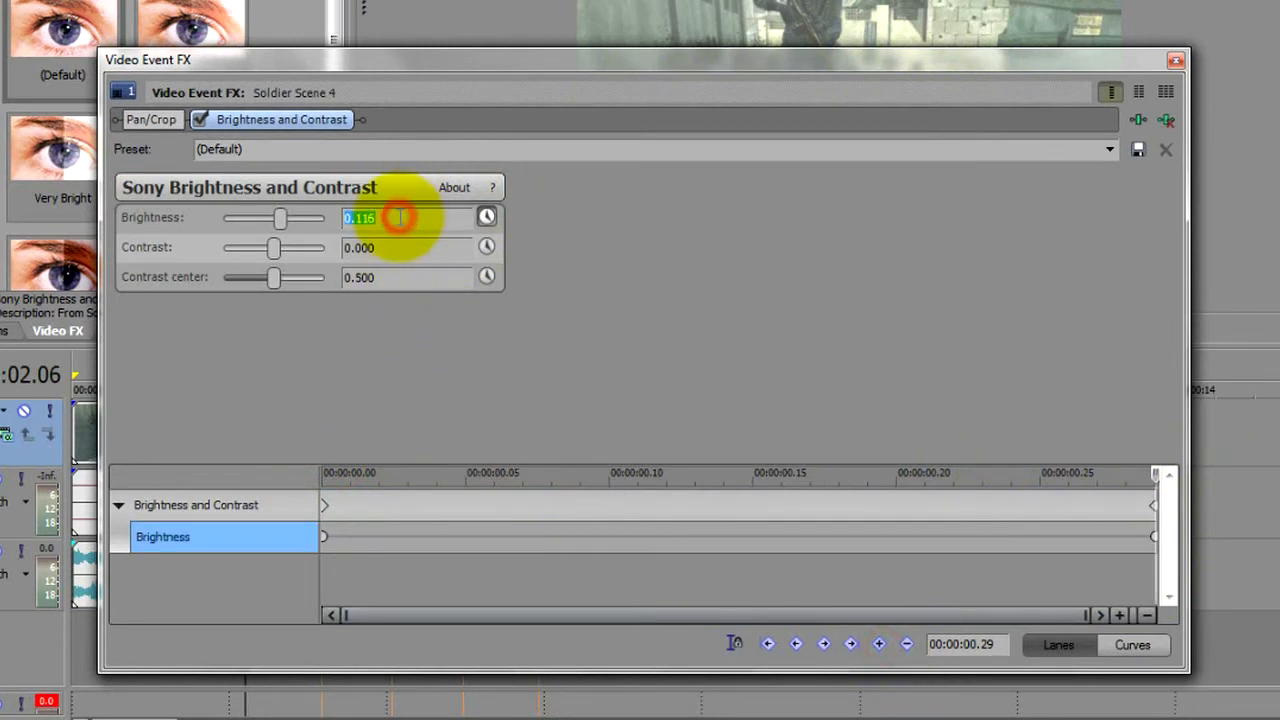
pyautogui.write('0')
pyautogui.press('Return')
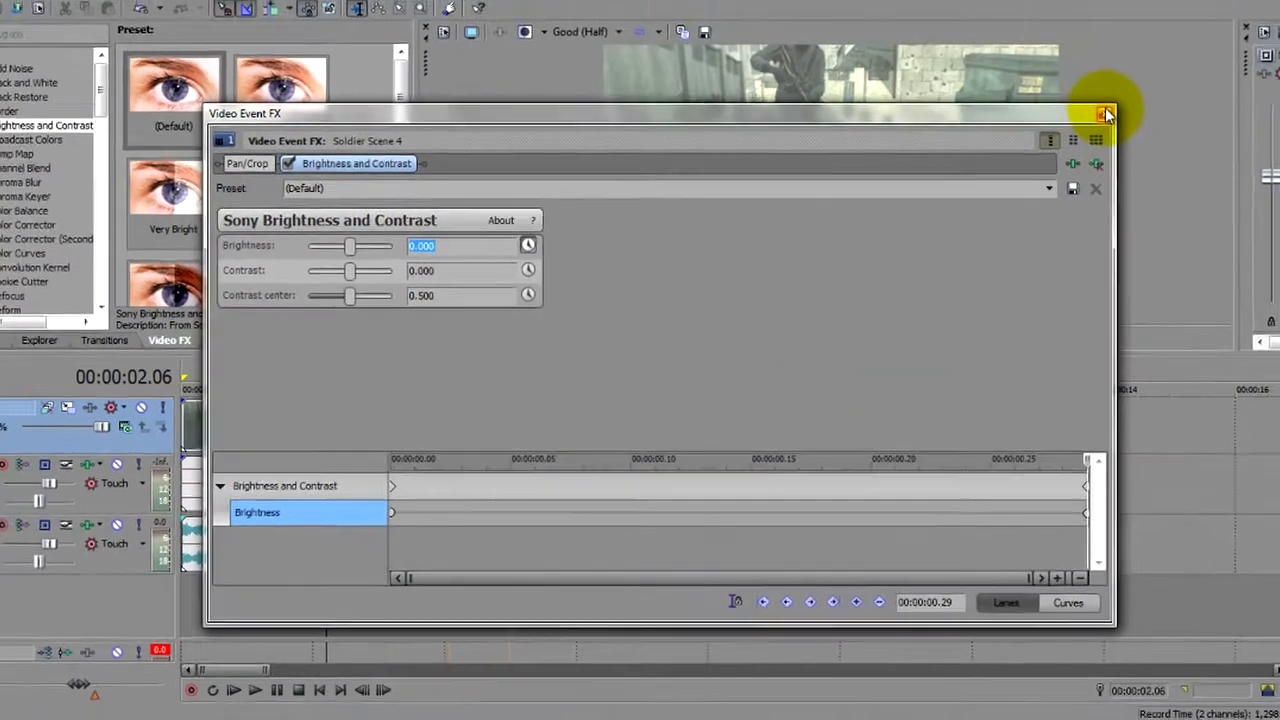
pyautogui.click(1159, 73)
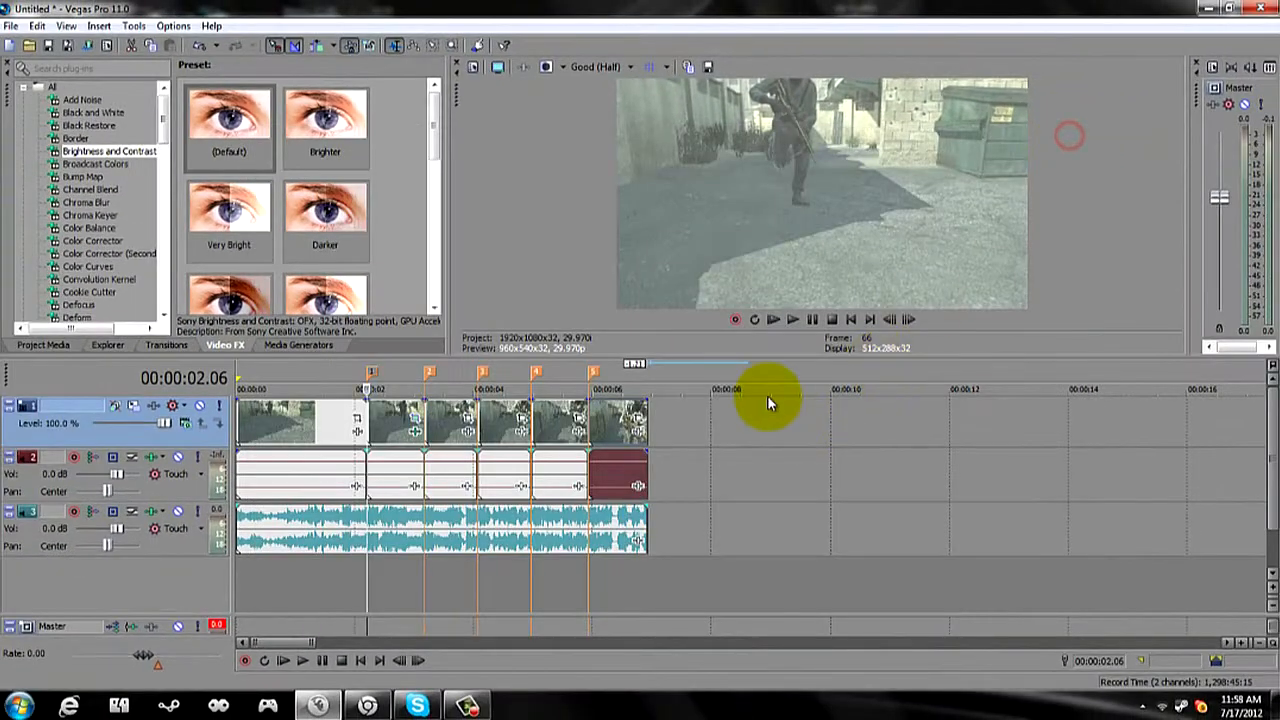
# Select the time range from about 00:00:01.19 to marker 2 and play it to preview the bump effect
pyautogui.click(347, 380)
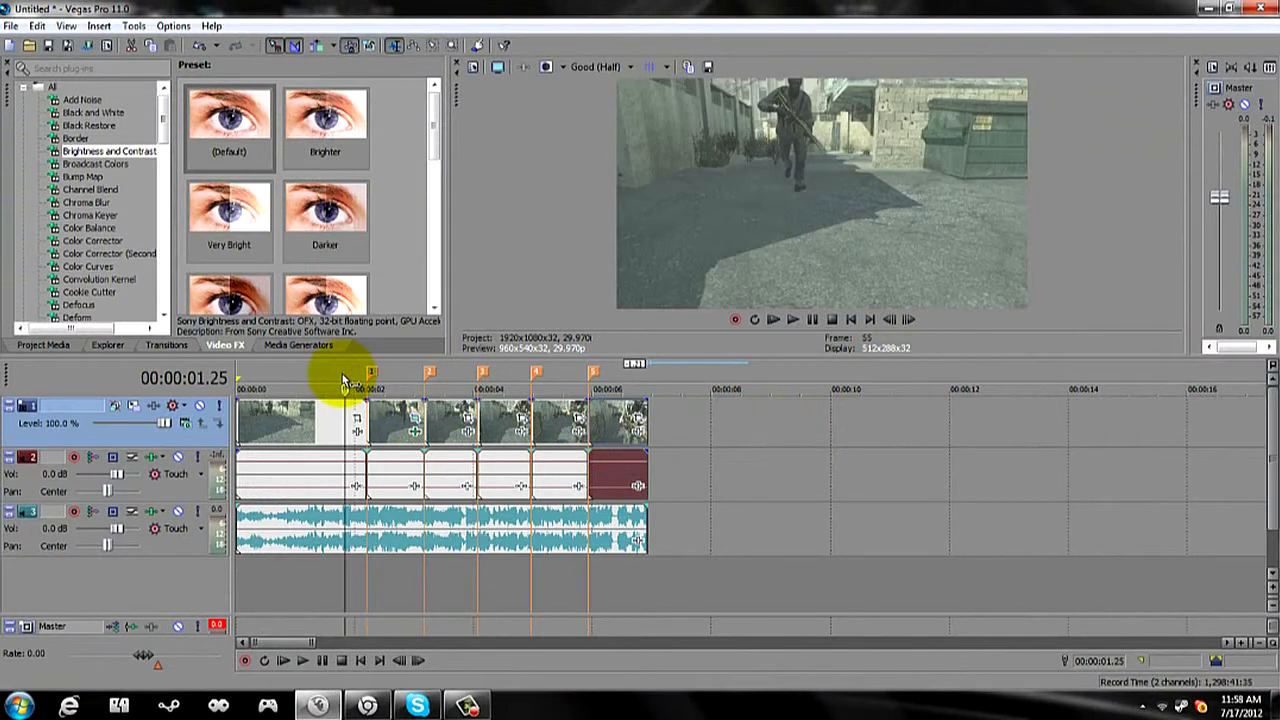
pyautogui.moveTo(334, 380); pyautogui.dragTo(427, 380)
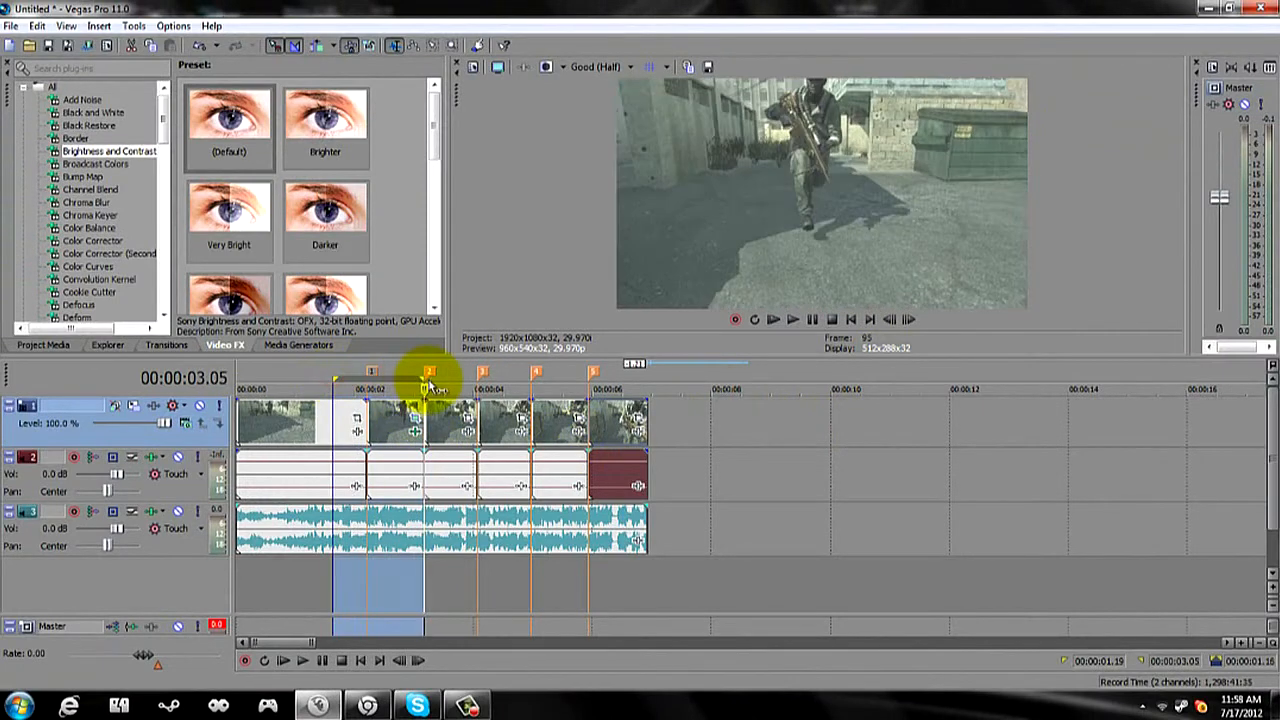
pyautogui.press('space')
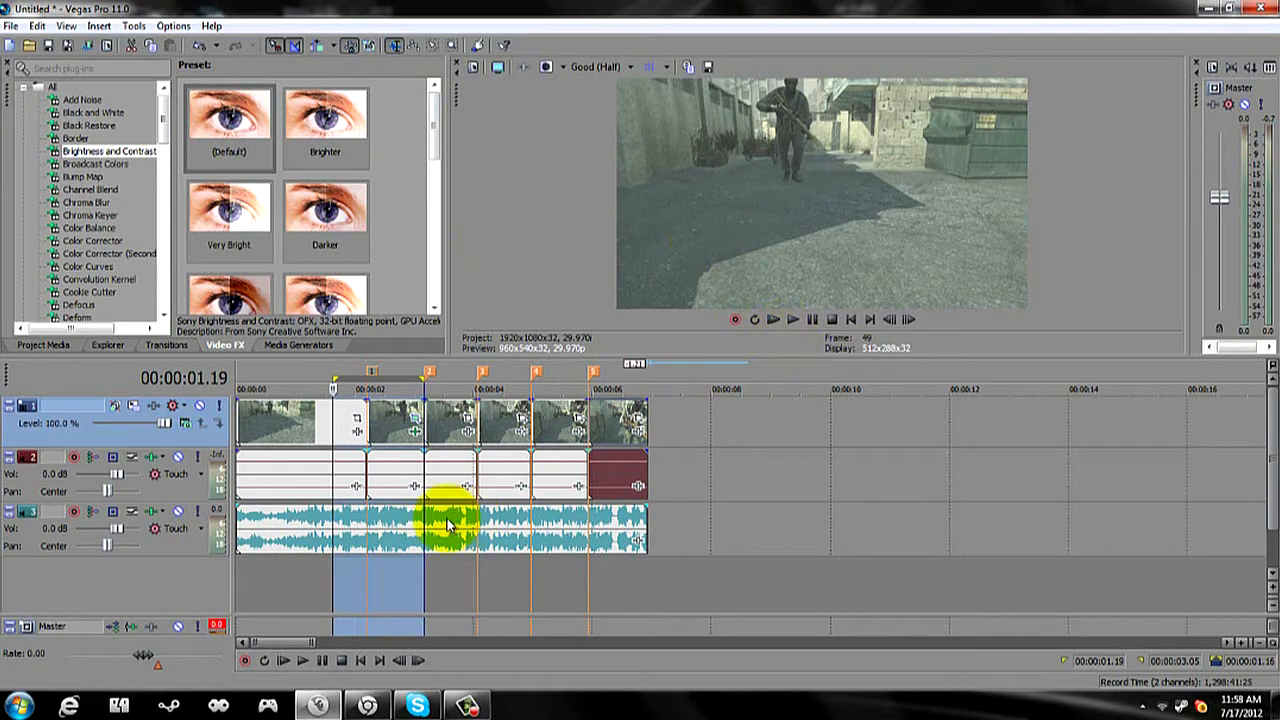
# Copy the video segment between markers 1 and 2
pyautogui.click(370, 378)
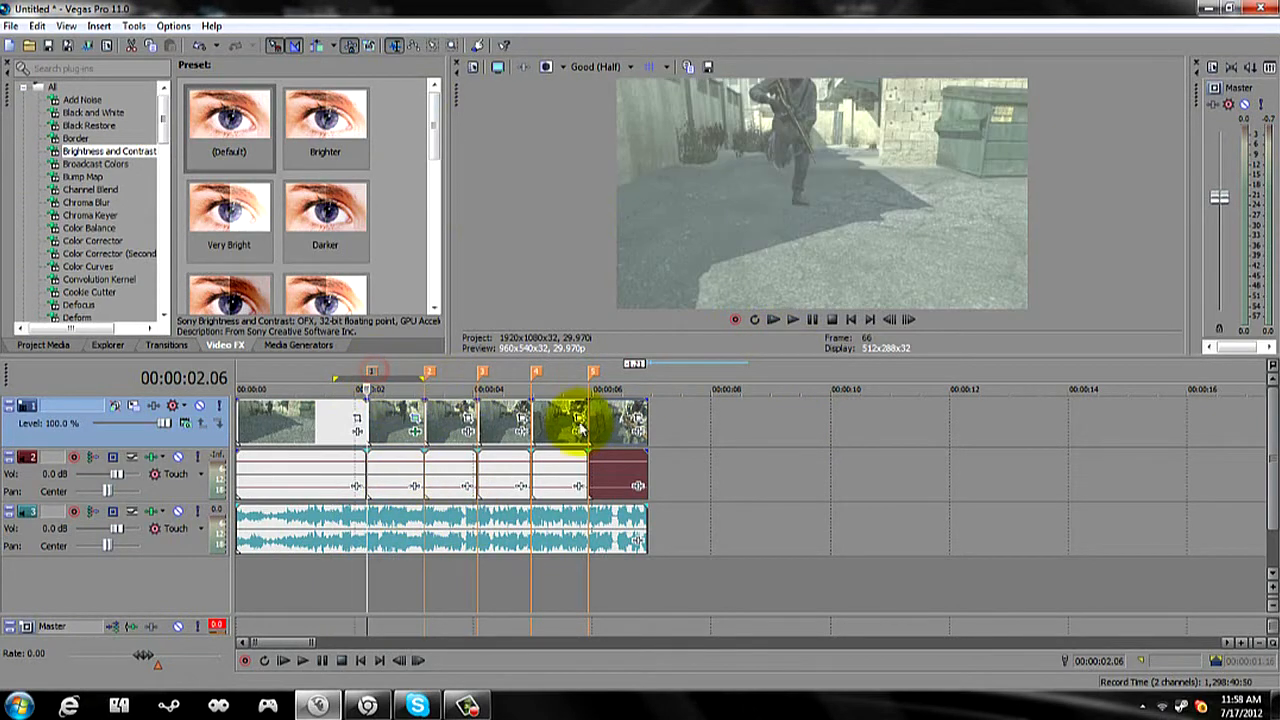
pyautogui.scroll(4, 560, 415)
pyautogui.scroll(-3, 794, 420)
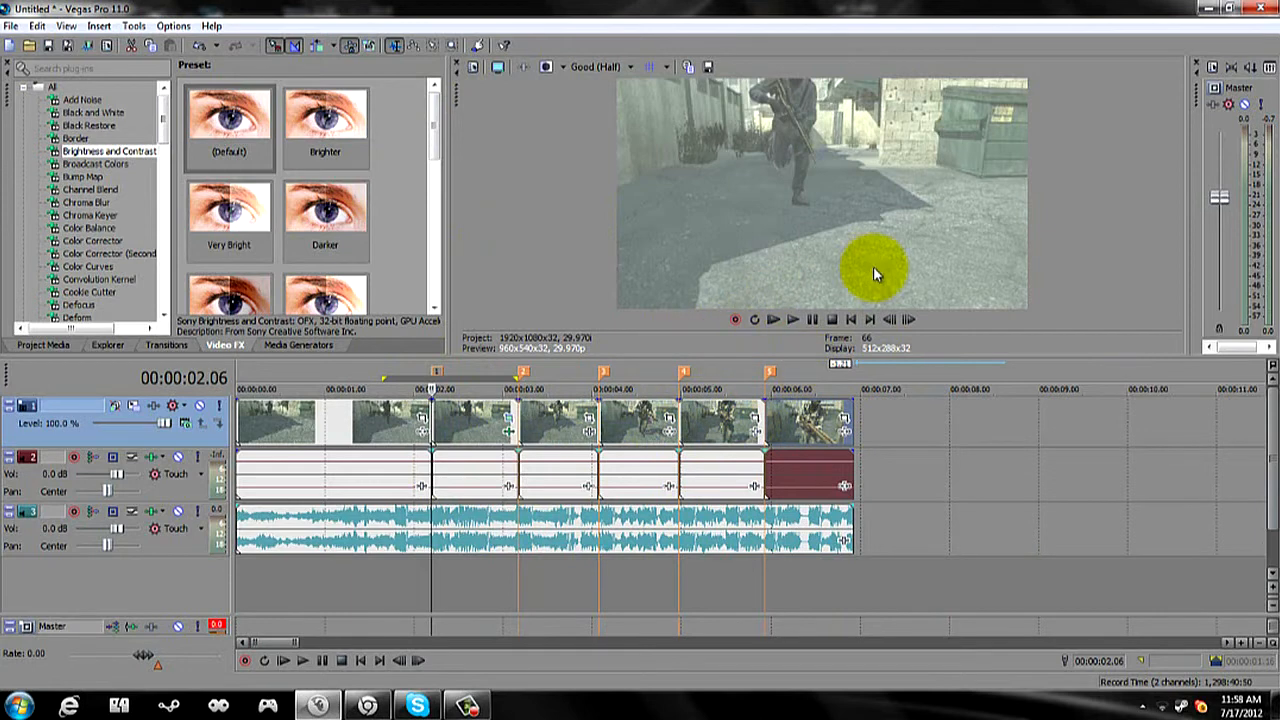
pyautogui.rightClick(481, 414)
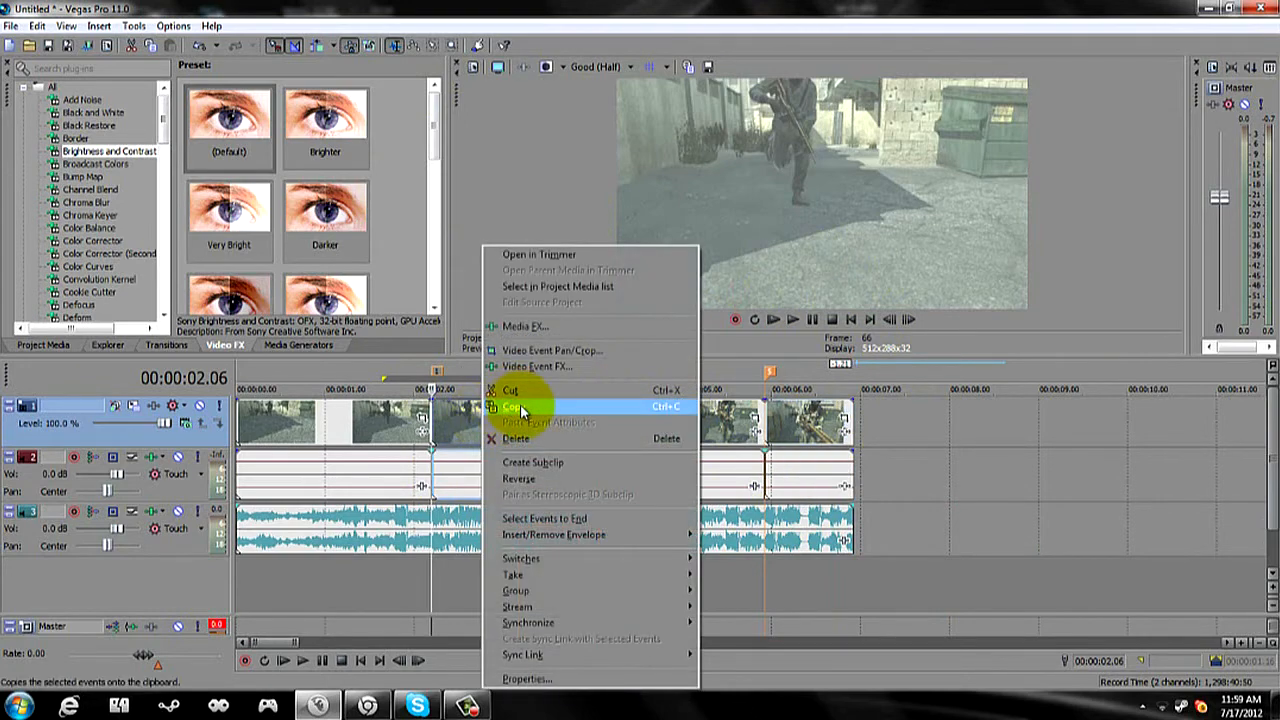
pyautogui.click(521, 408)
# Paste the copied event attributes onto all video segments from marker 2 to the end of the clip
pyautogui.click(522, 372)
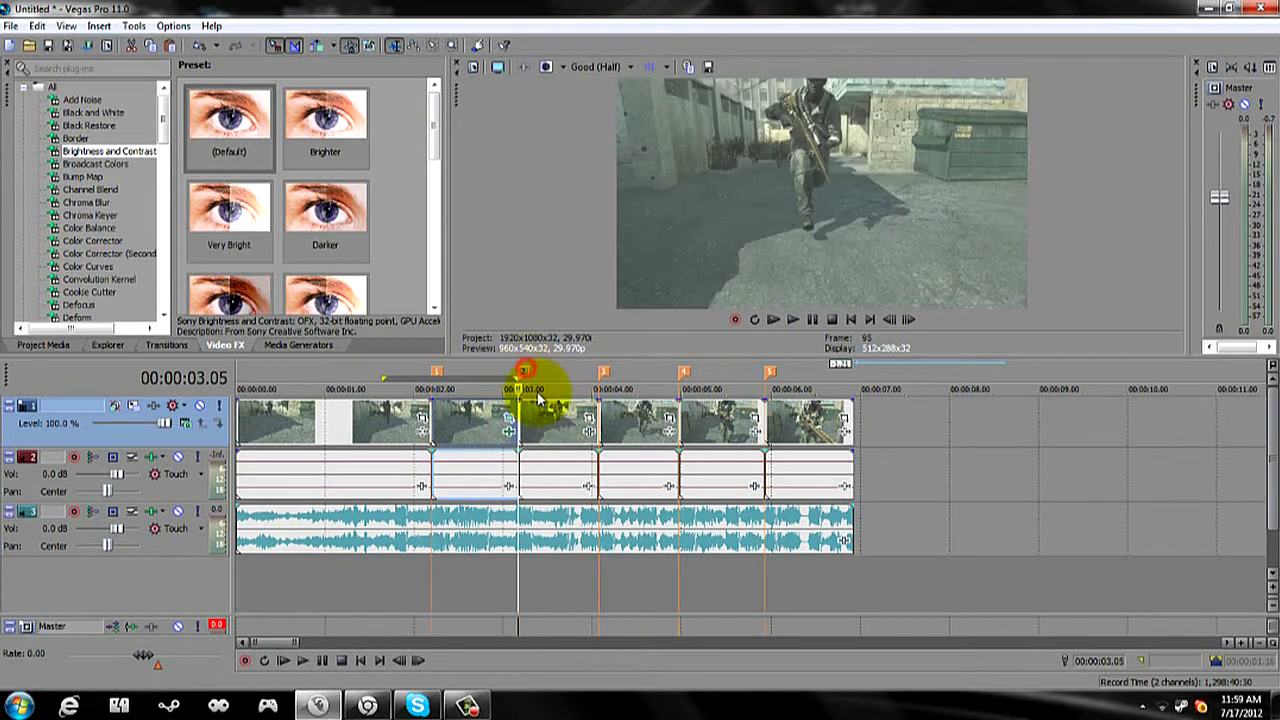
pyautogui.click(540, 422)
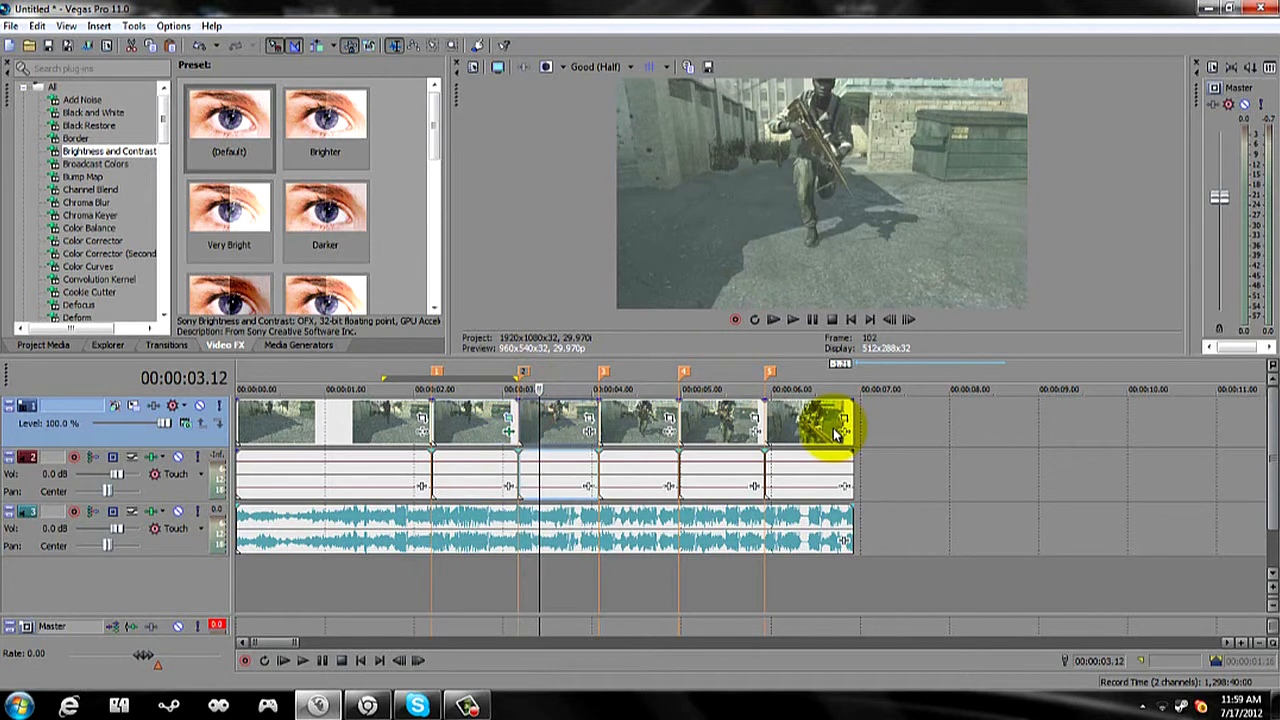
pyautogui.keyDown('shift'); pyautogui.click(812, 415); pyautogui.keyUp('shift')
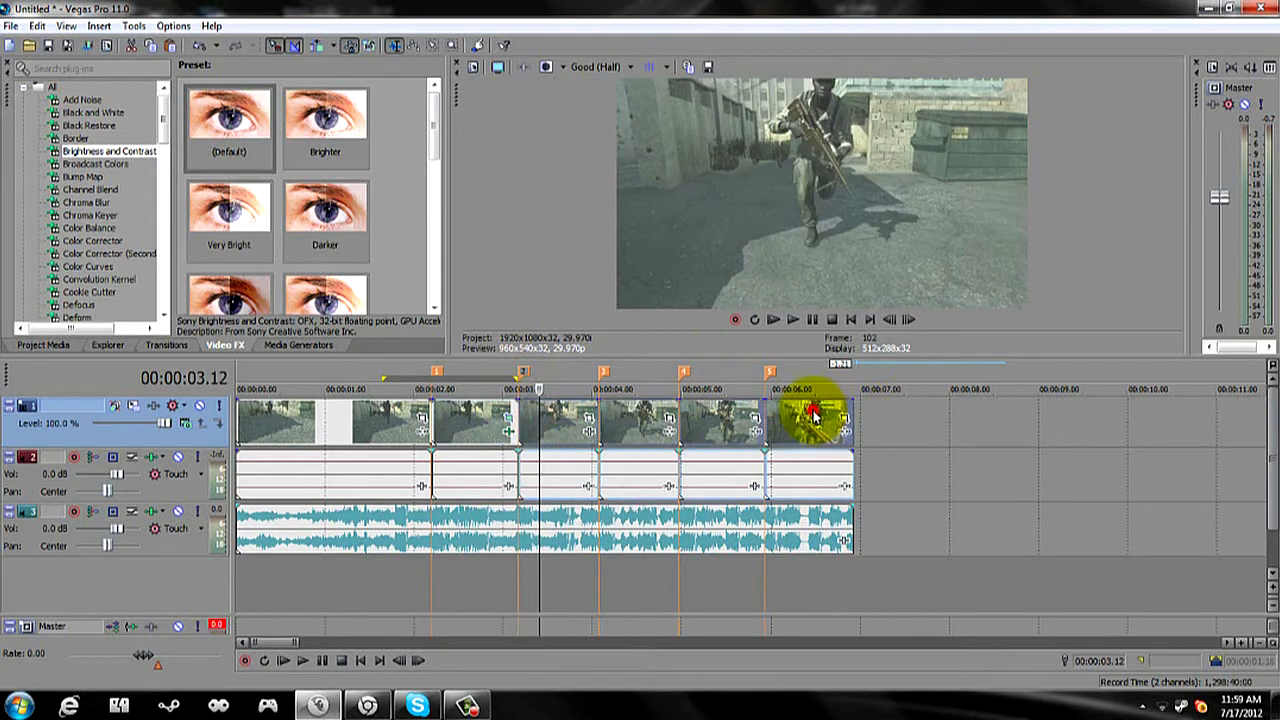
pyautogui.rightClick(815, 417)
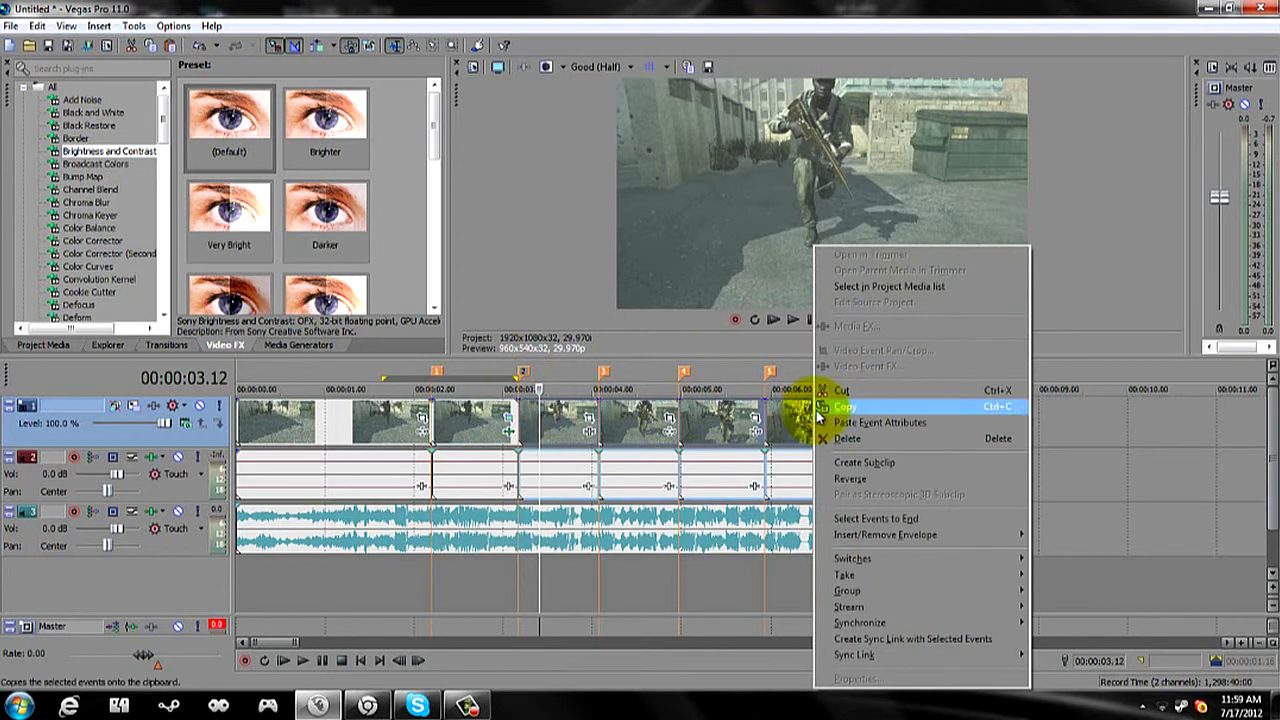
pyautogui.click(825, 424)
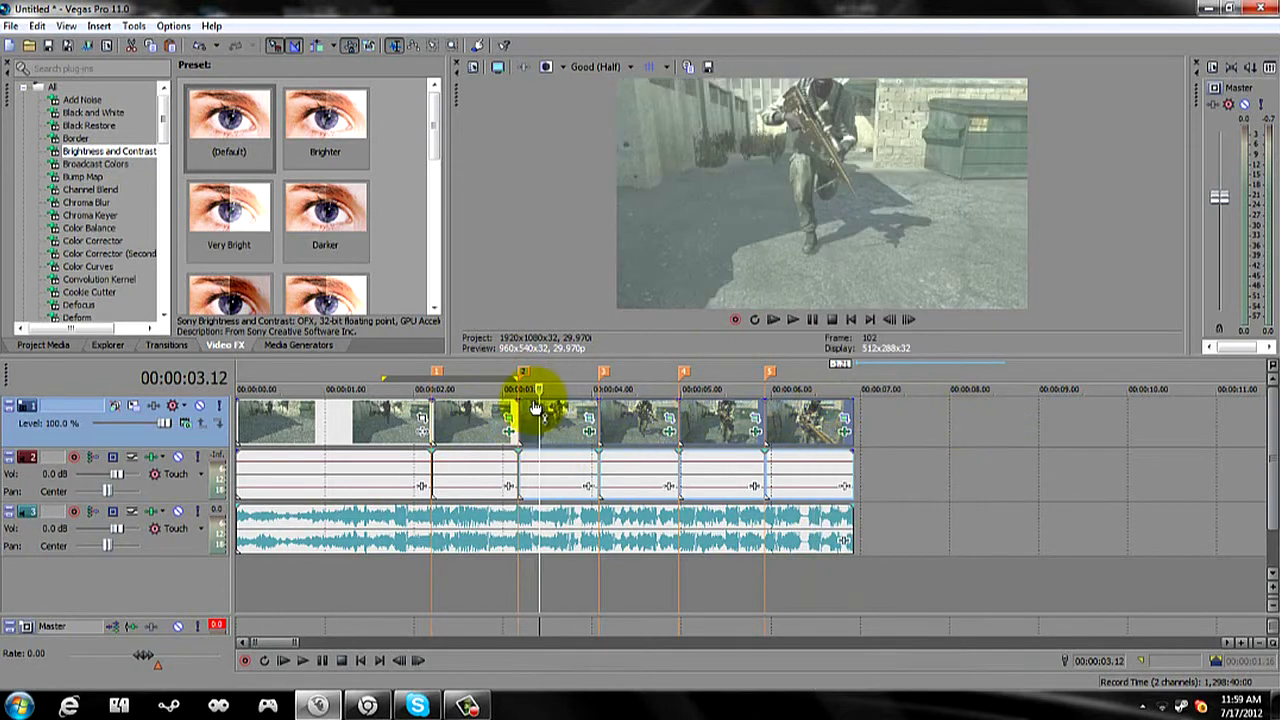
# Play the timeline from the start to preview the bump effect on every beat, and return to the beginning
pyautogui.click(241, 378)
pyautogui.click(791, 318)
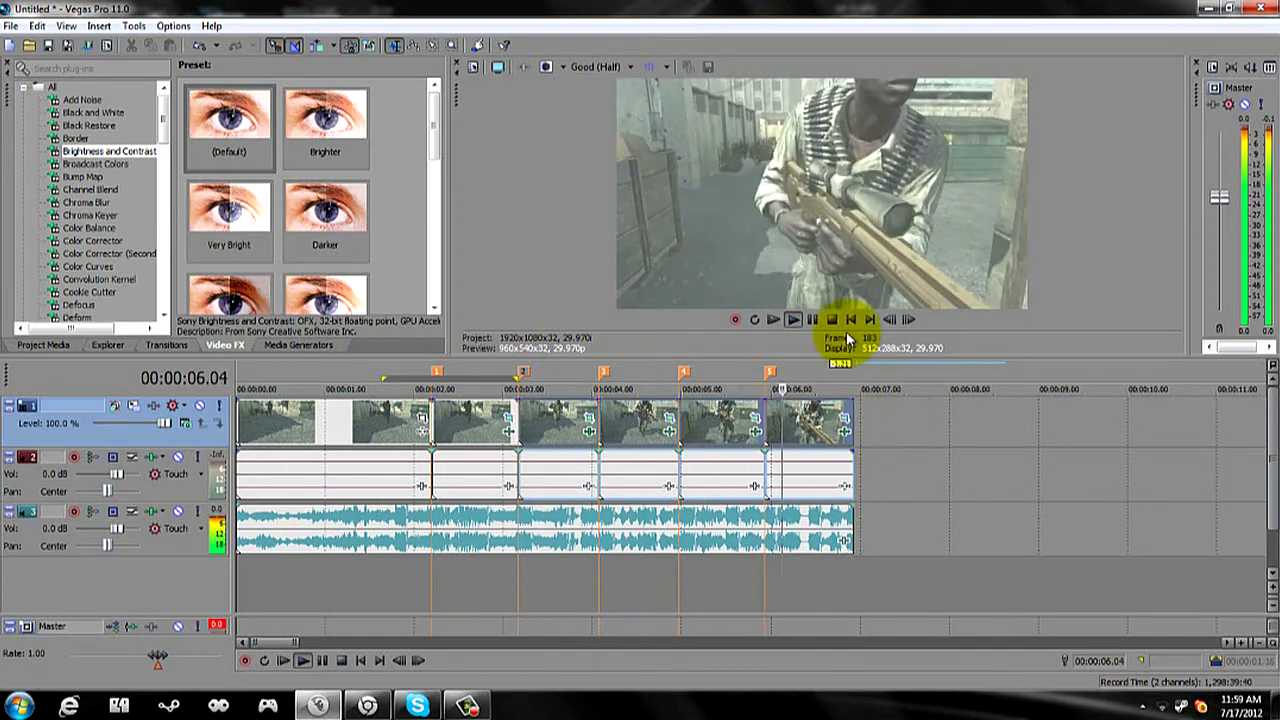
pyautogui.click(811, 319)
pyautogui.click(243, 375)
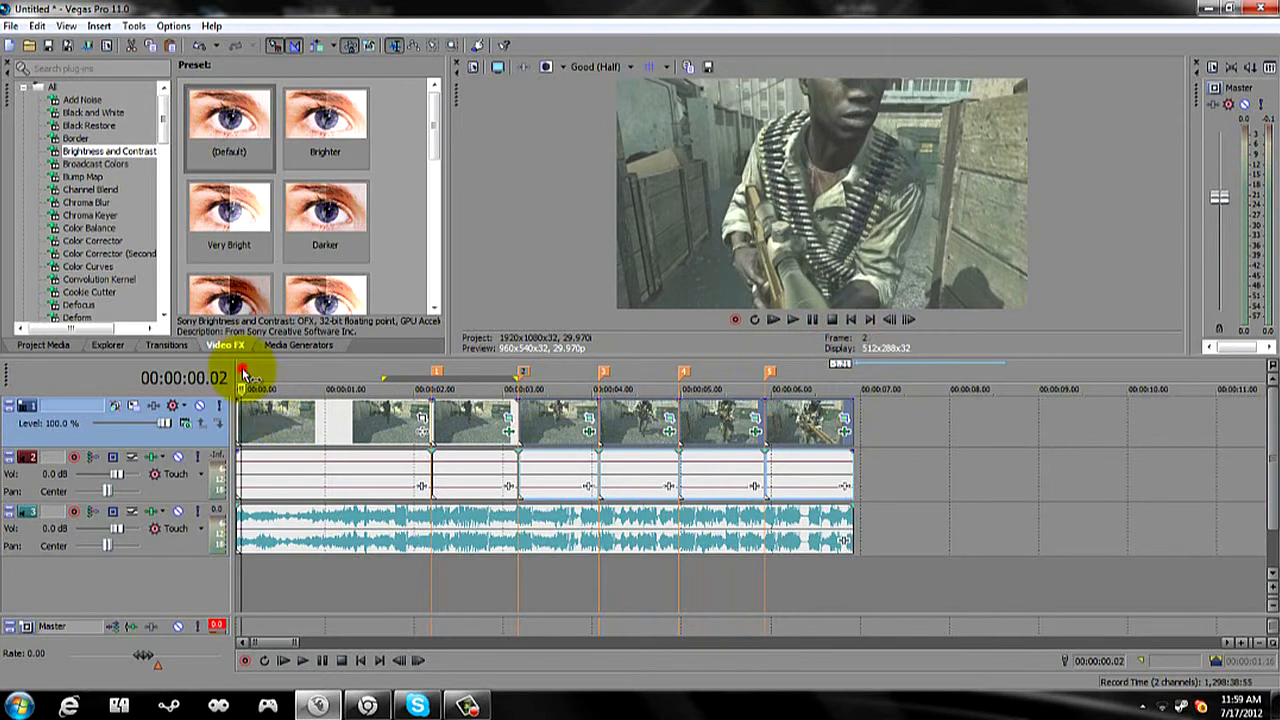
pyautogui.click(241, 380)
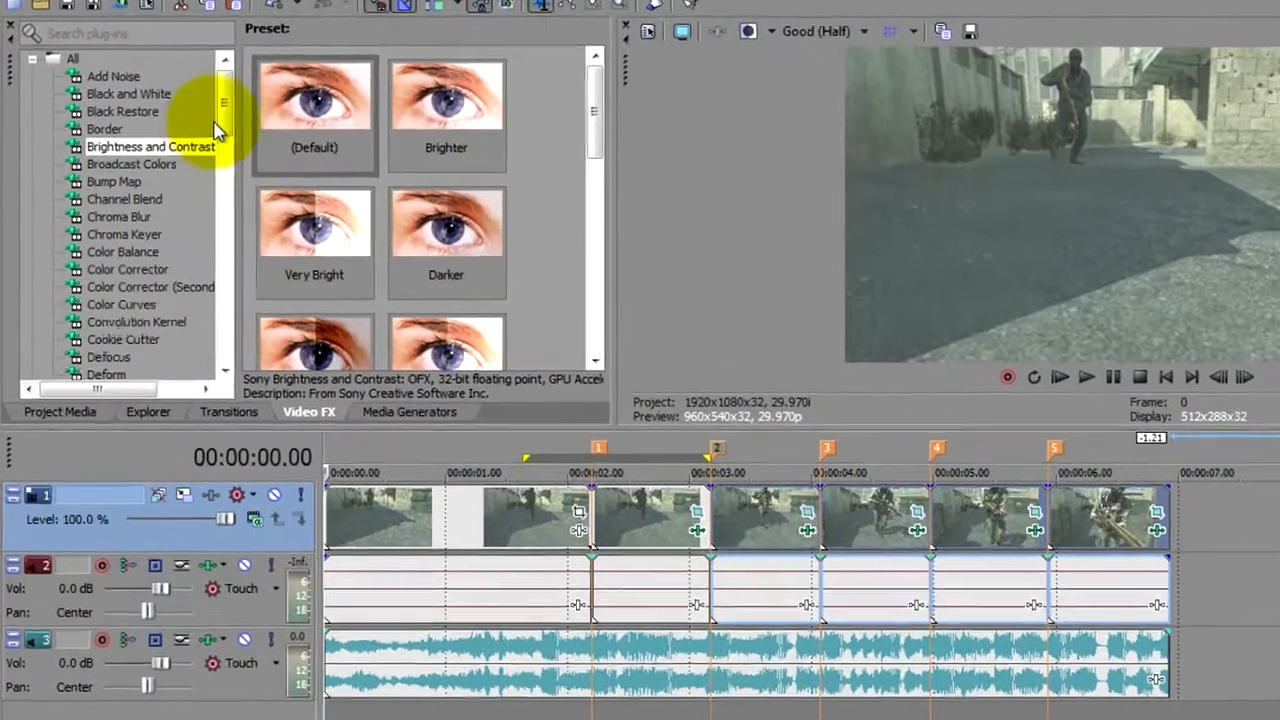
# Apply the custom Color Curves preset listed just before SECOND LIFELESS to video track 1 and close the effect window
pyautogui.scroll(-2, 229, 115)
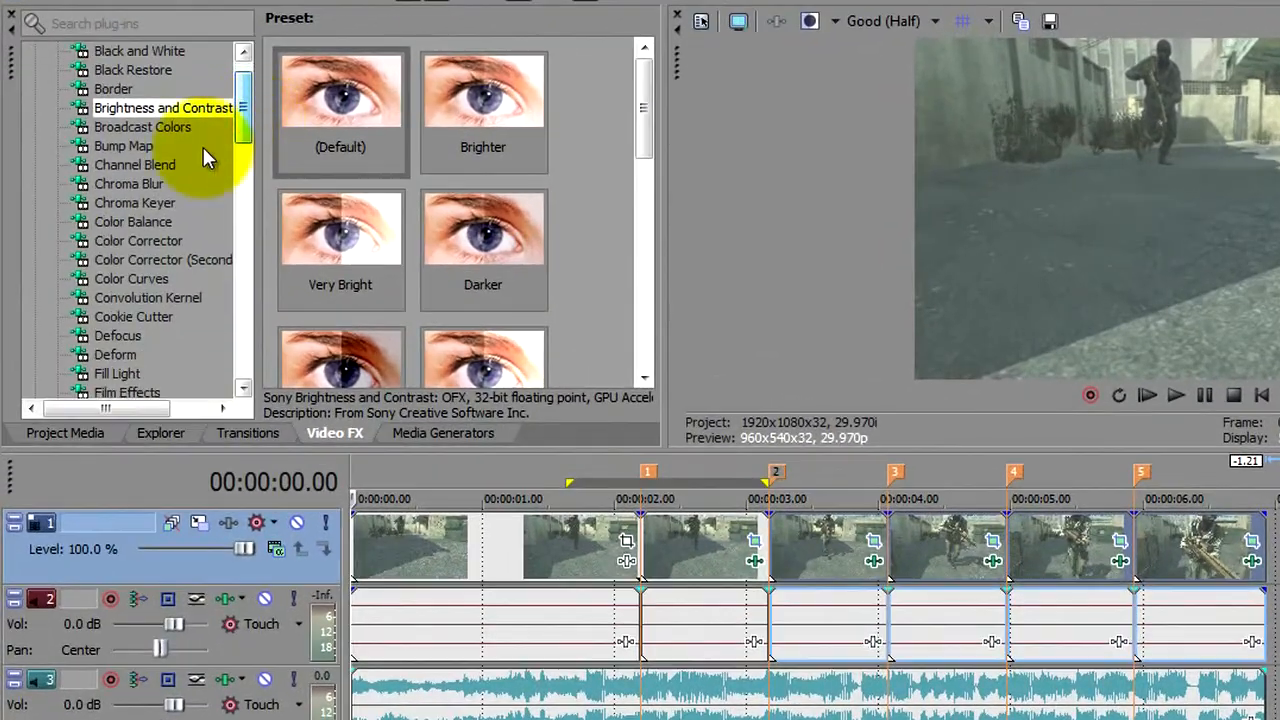
pyautogui.click(140, 180)
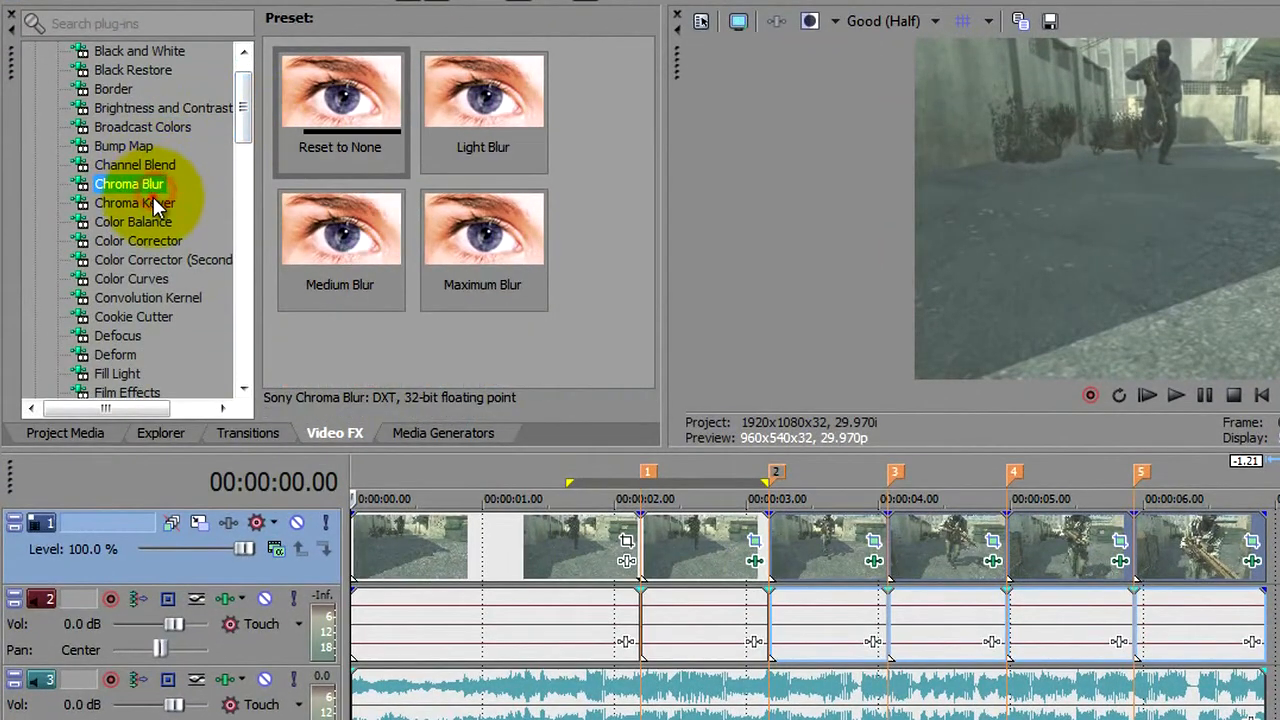
pyautogui.click(153, 202)
pyautogui.click(153, 221)
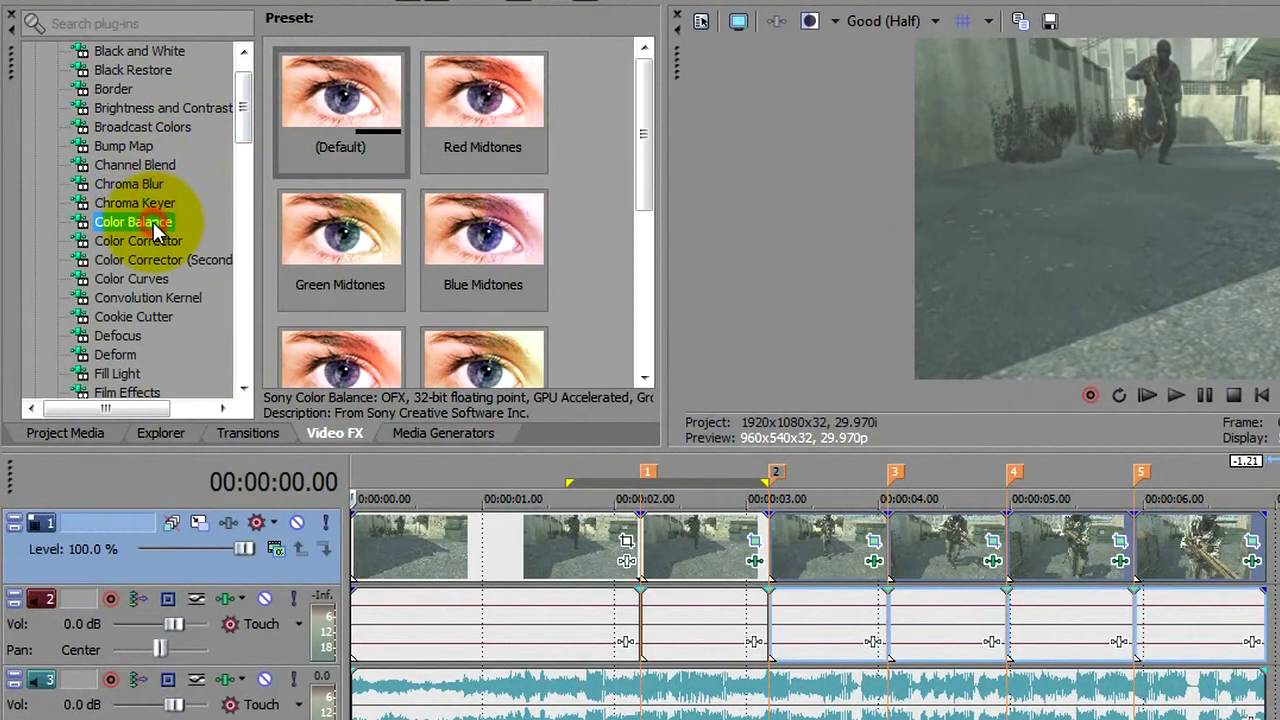
pyautogui.click(143, 241)
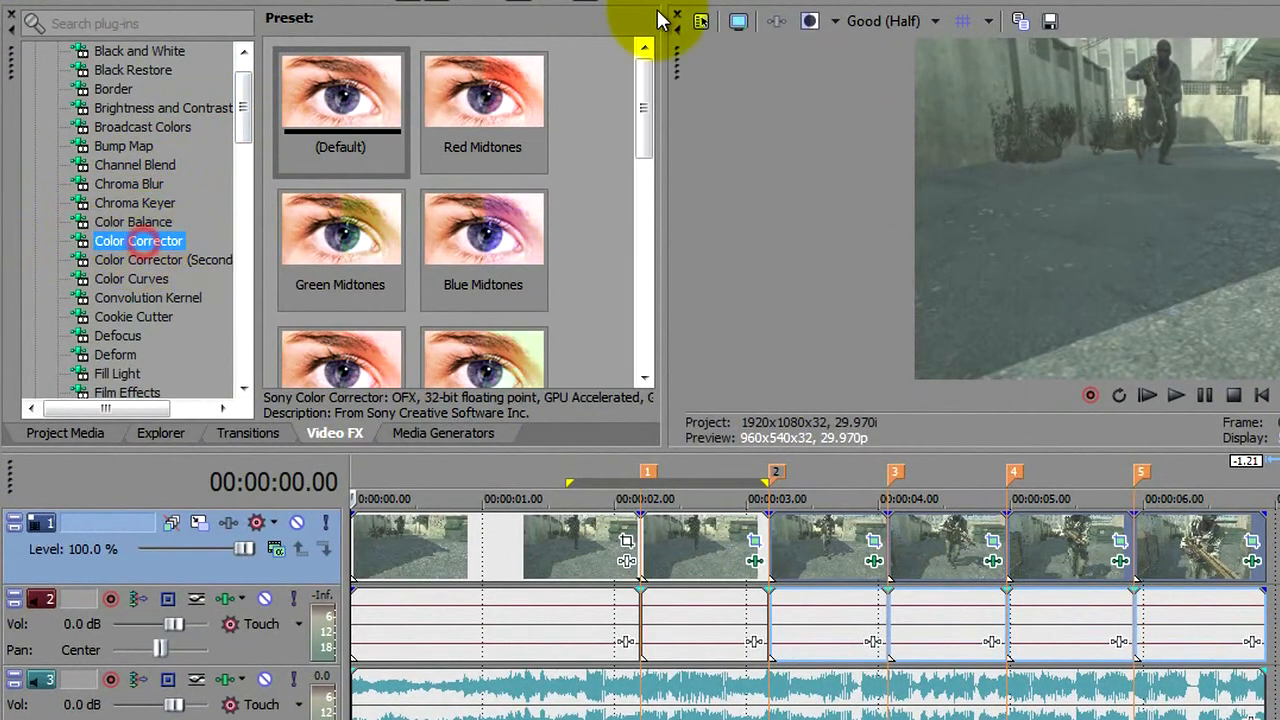
pyautogui.click(164, 276)
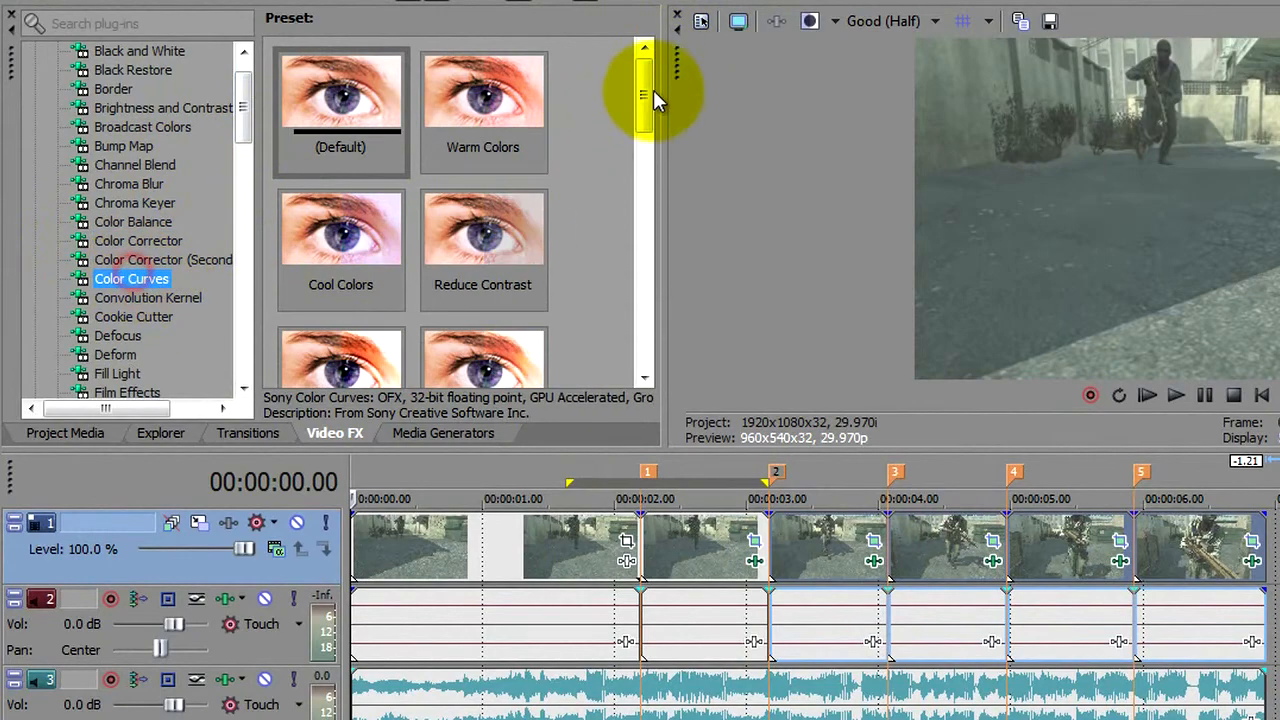
pyautogui.moveTo(651, 94); pyautogui.dragTo(628, 307)
pyautogui.moveTo(340, 300); pyautogui.dragTo(240, 545)
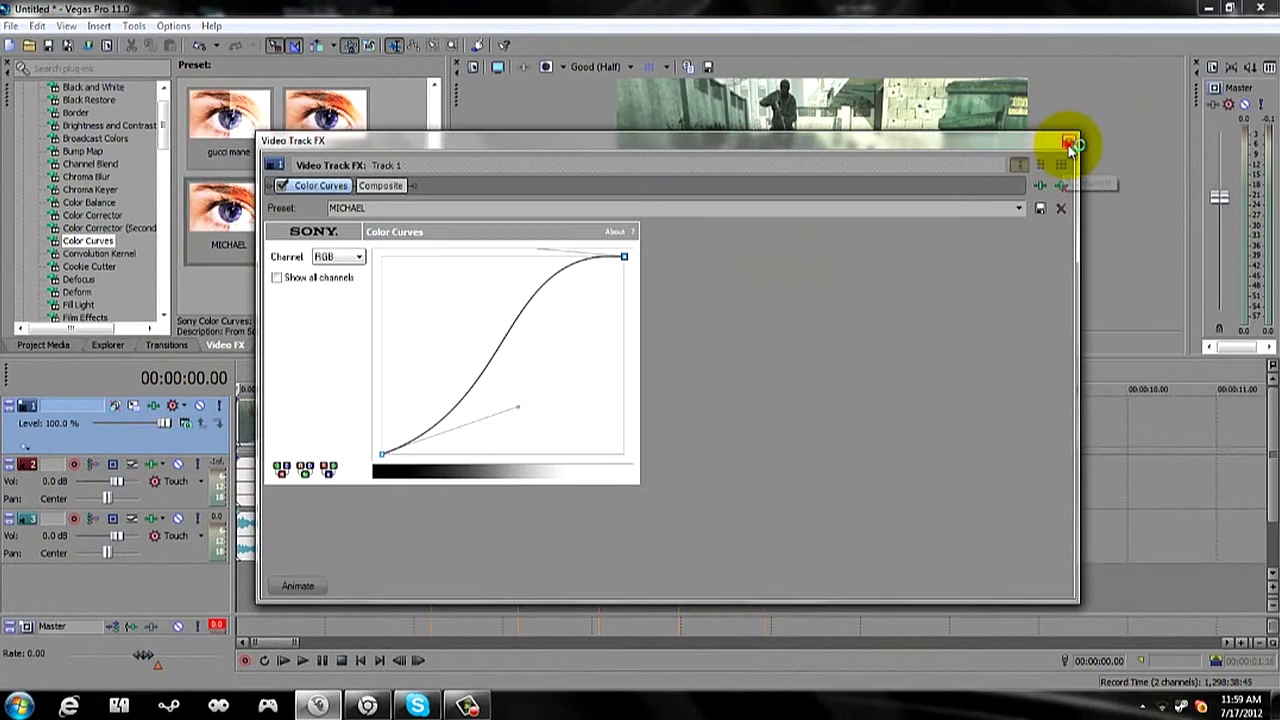
pyautogui.click(1069, 145)
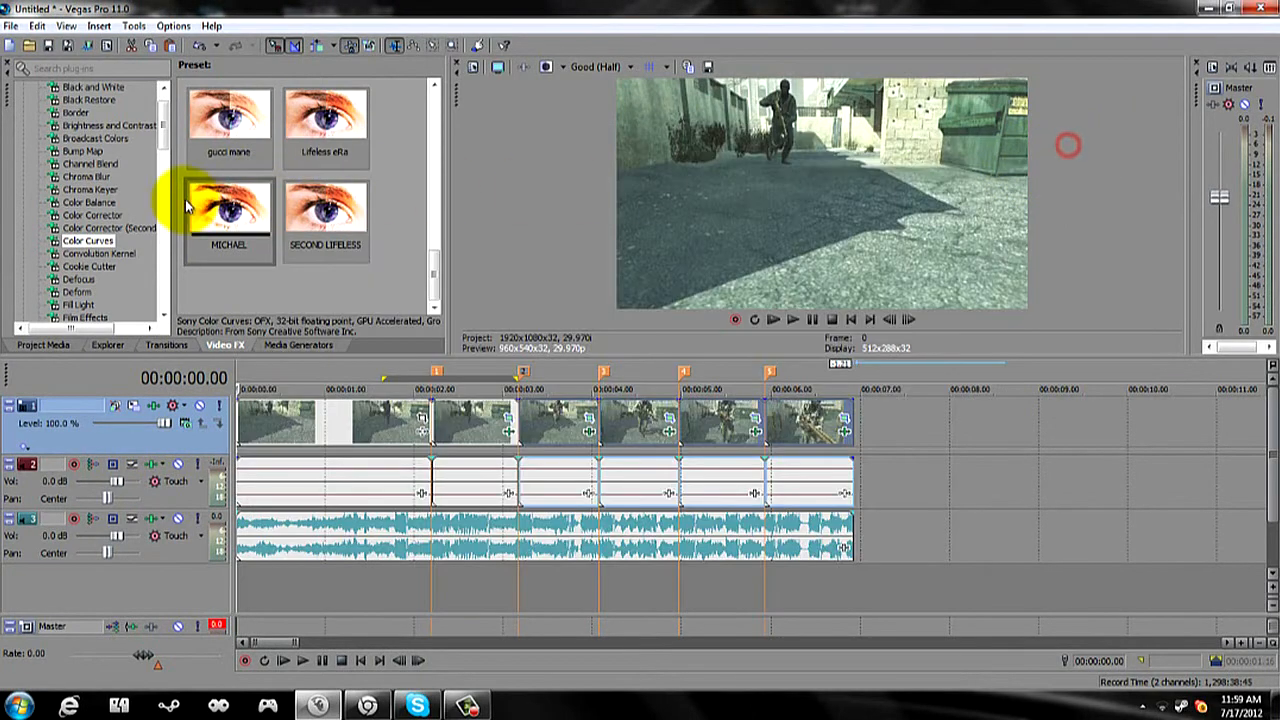
# Apply the custom Brightness and Contrast preset with contrast 0.200, listed after Lifeless eRa, to video track 1 and close the effect window
pyautogui.click(130, 134)
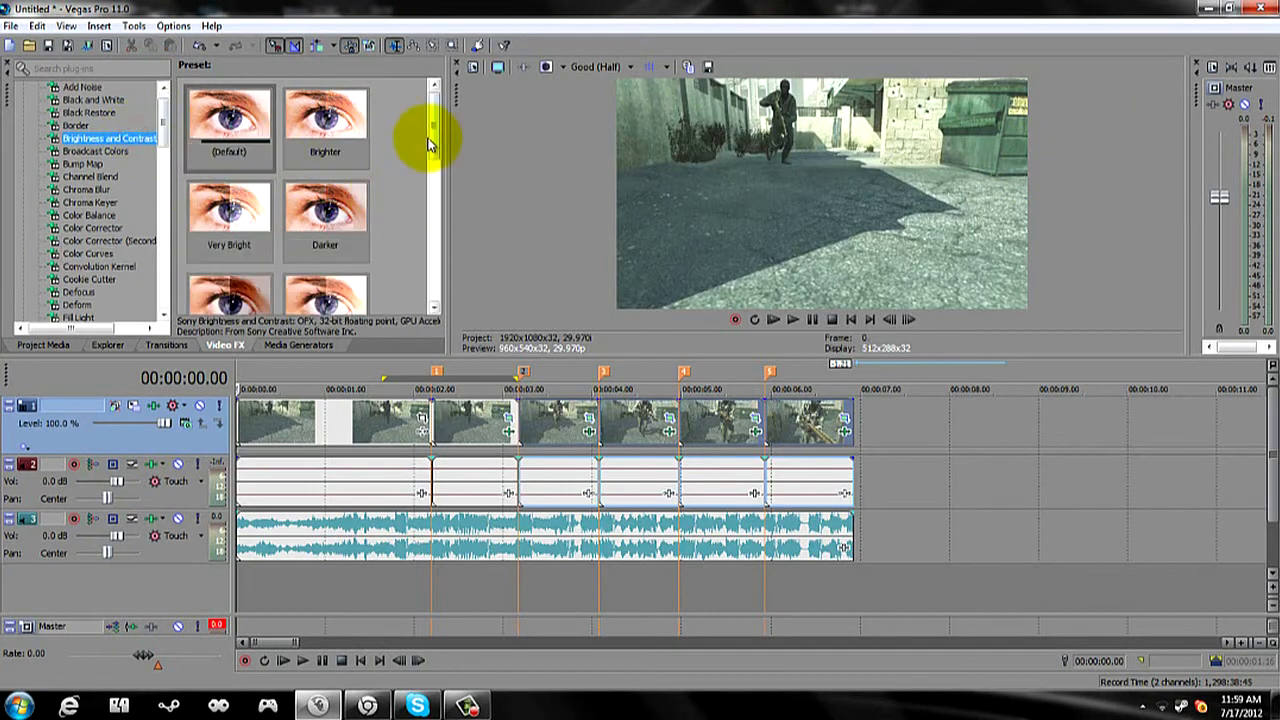
pyautogui.moveTo(429, 137); pyautogui.dragTo(407, 318)
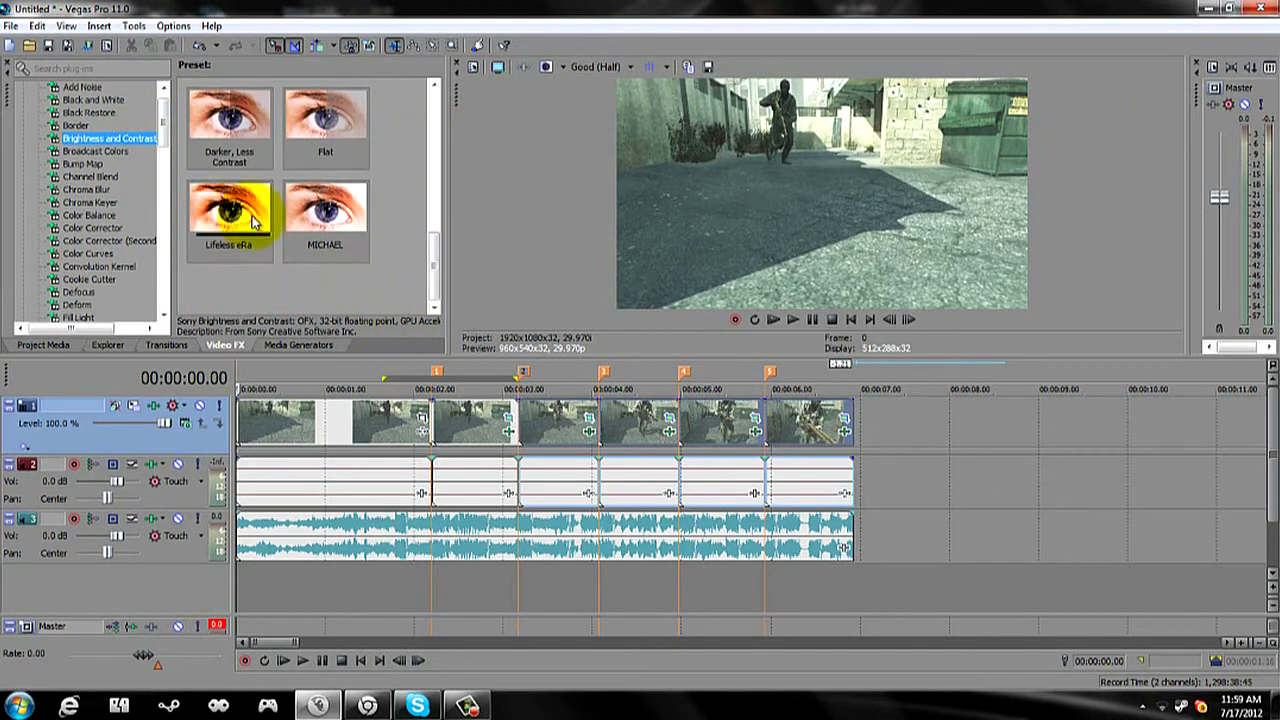
pyautogui.moveTo(229, 212); pyautogui.dragTo(171, 423)
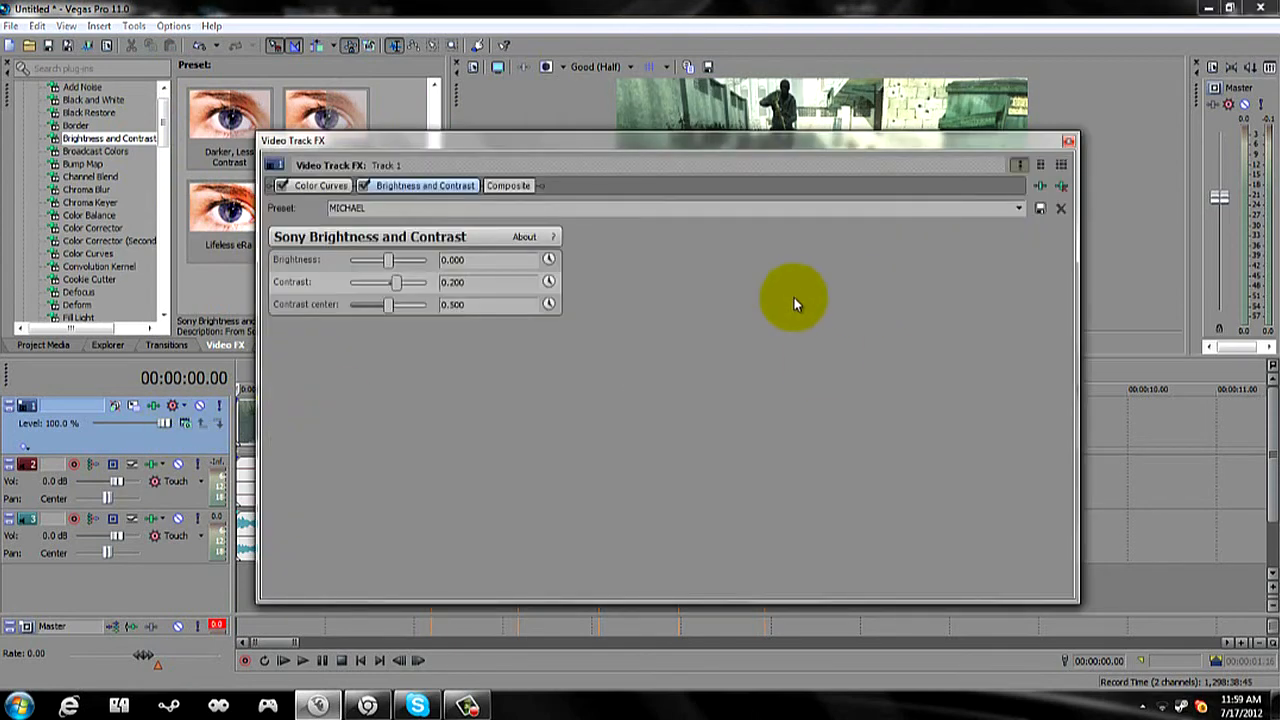
pyautogui.click(1069, 141)
# Apply the Lifeless eRa Color Corrector preset to video track 1 and close the effect window
pyautogui.click(123, 240)
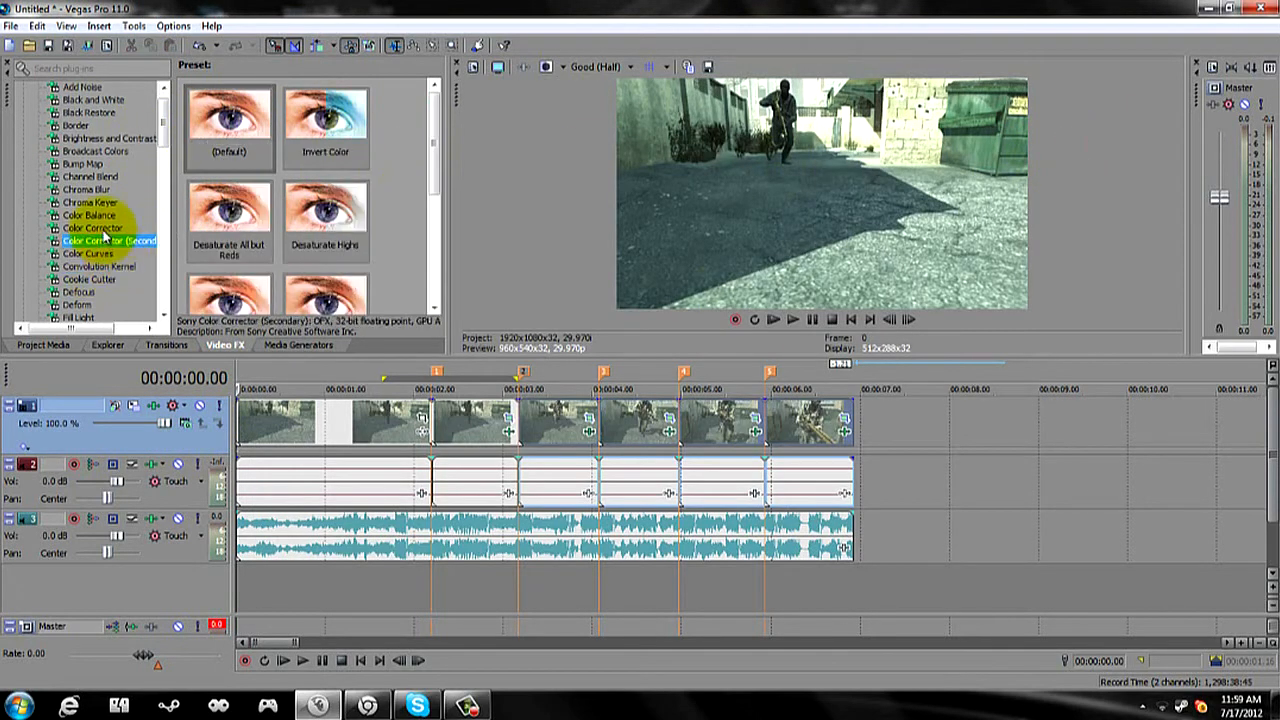
pyautogui.click(102, 230)
pyautogui.moveTo(431, 142); pyautogui.dragTo(410, 295)
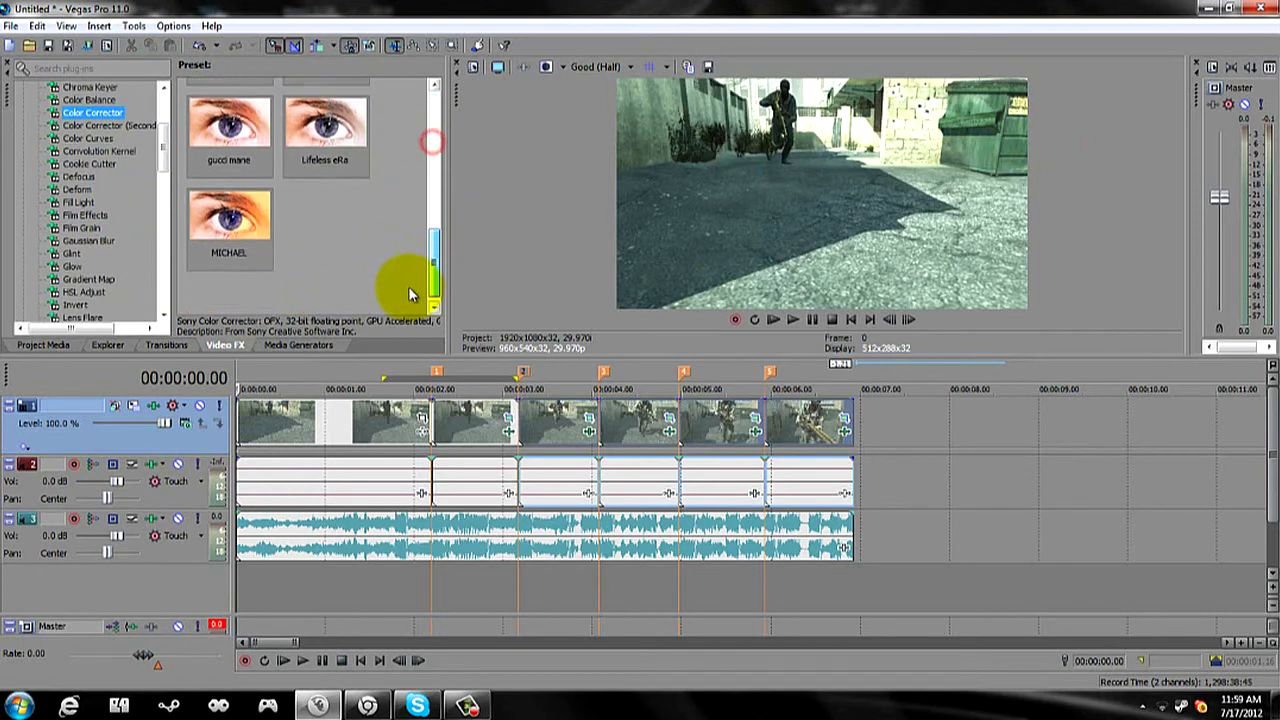
pyautogui.moveTo(325, 140); pyautogui.dragTo(163, 409)
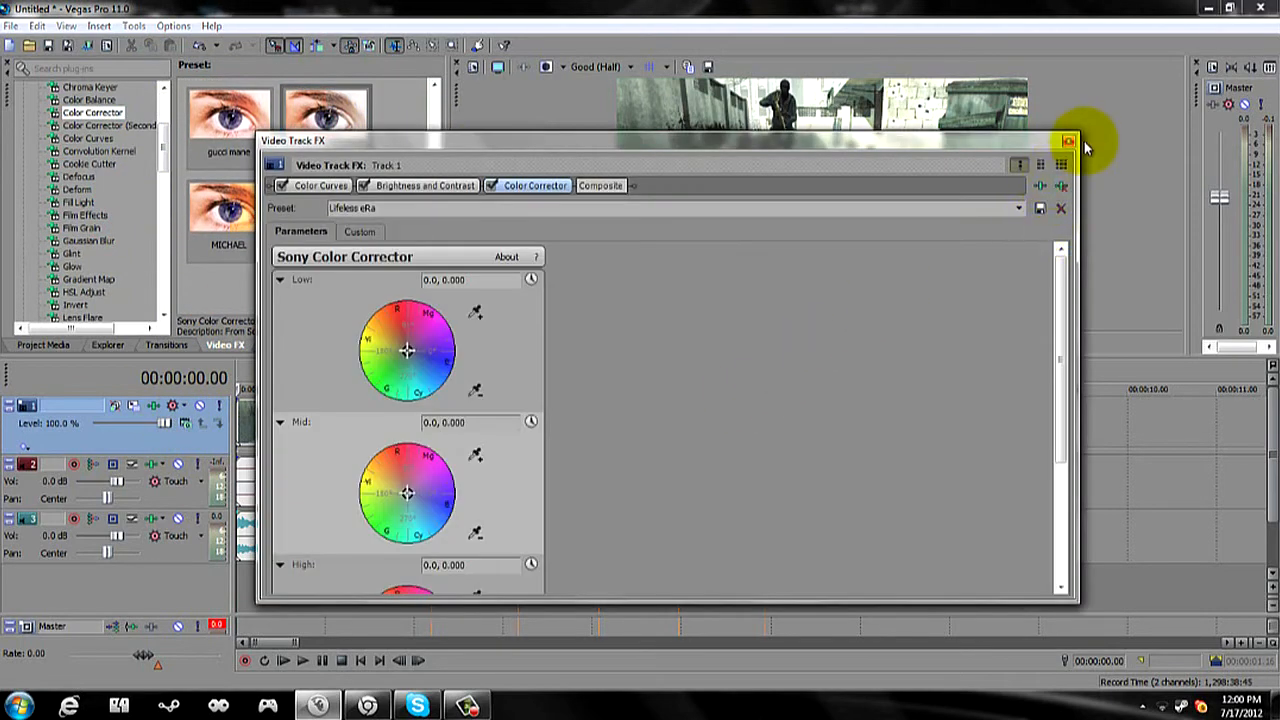
pyautogui.click(1068, 141)
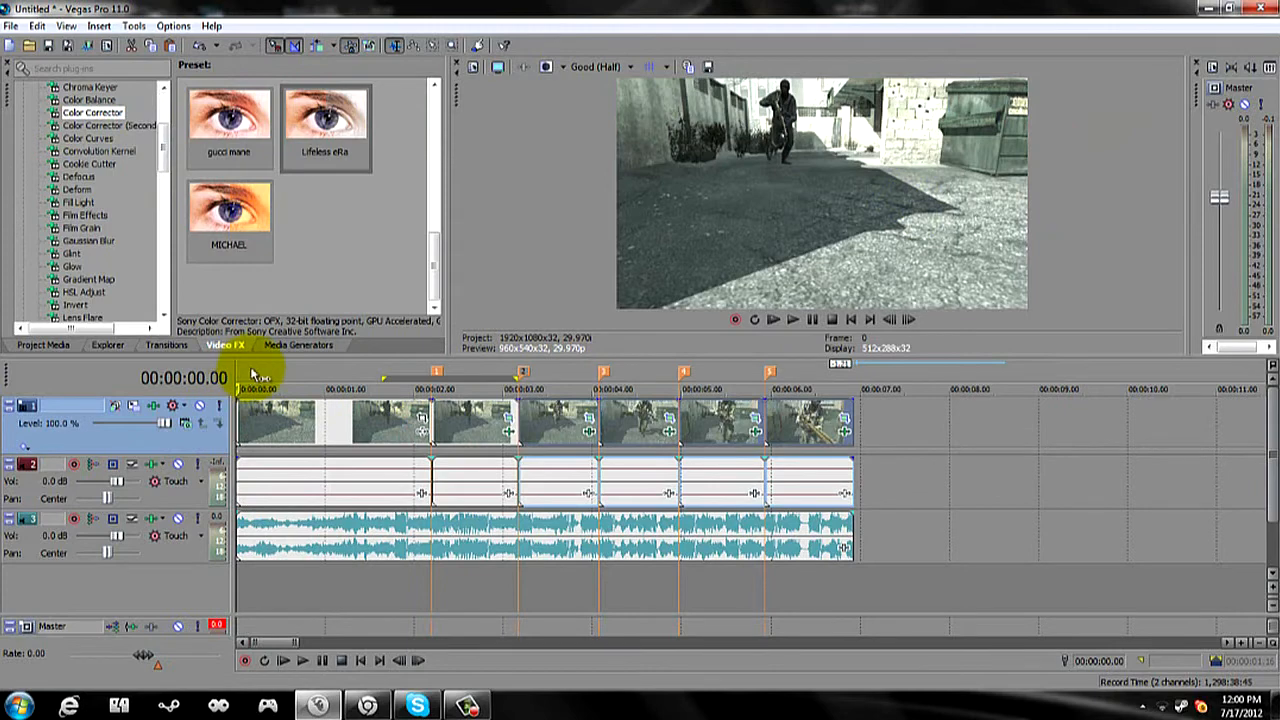
# Play the timeline to preview the color-corrected clip, and return to the beginning
pyautogui.click(792, 320)
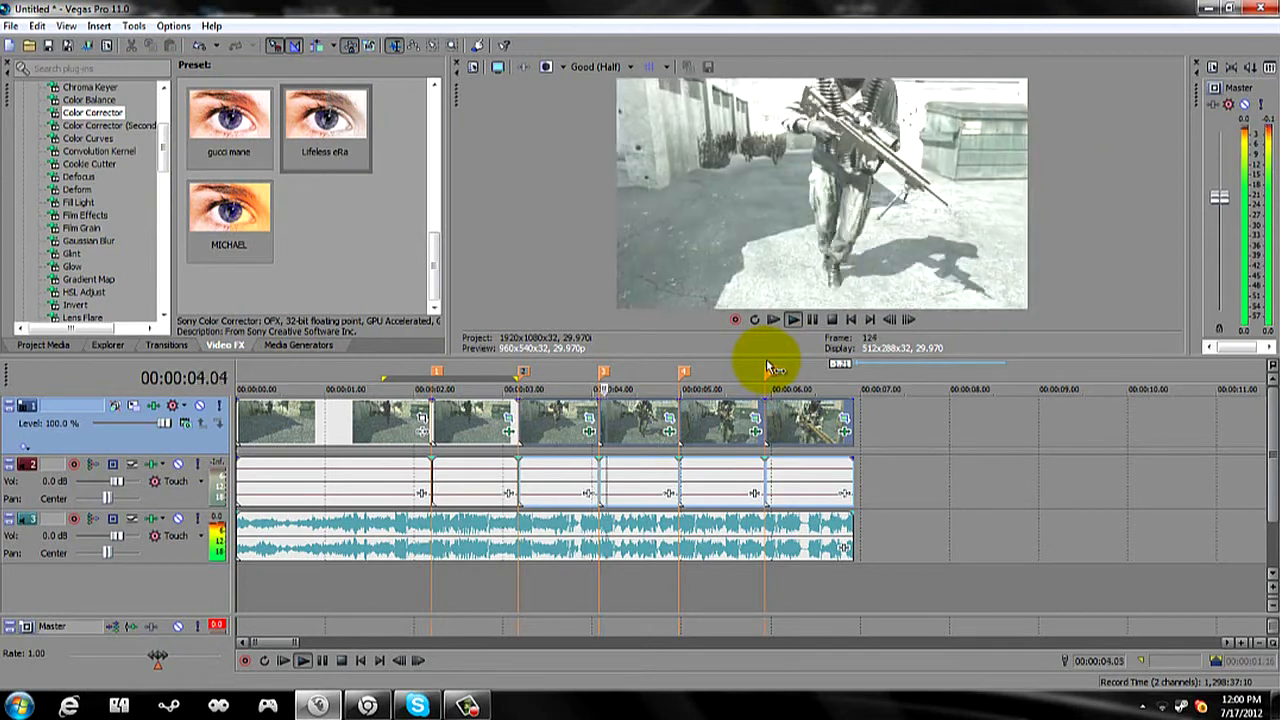
pyautogui.click(800, 320)
pyautogui.click(810, 320)
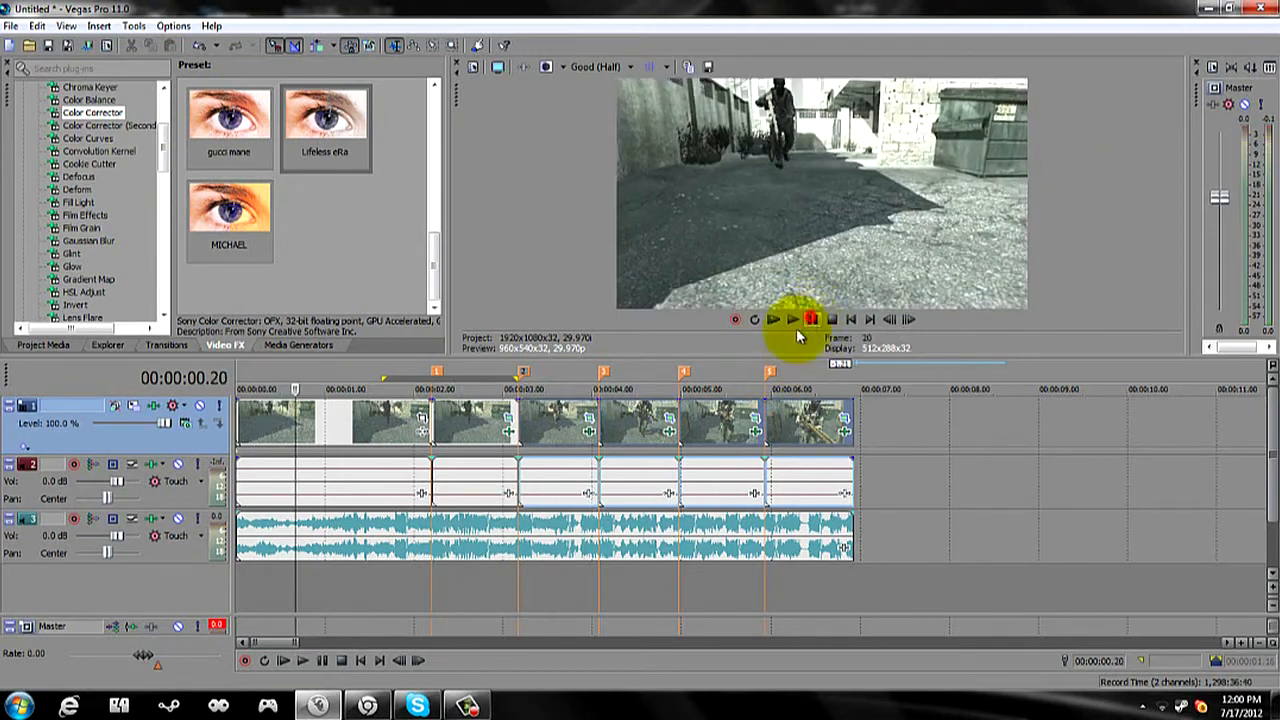
pyautogui.click(242, 372)
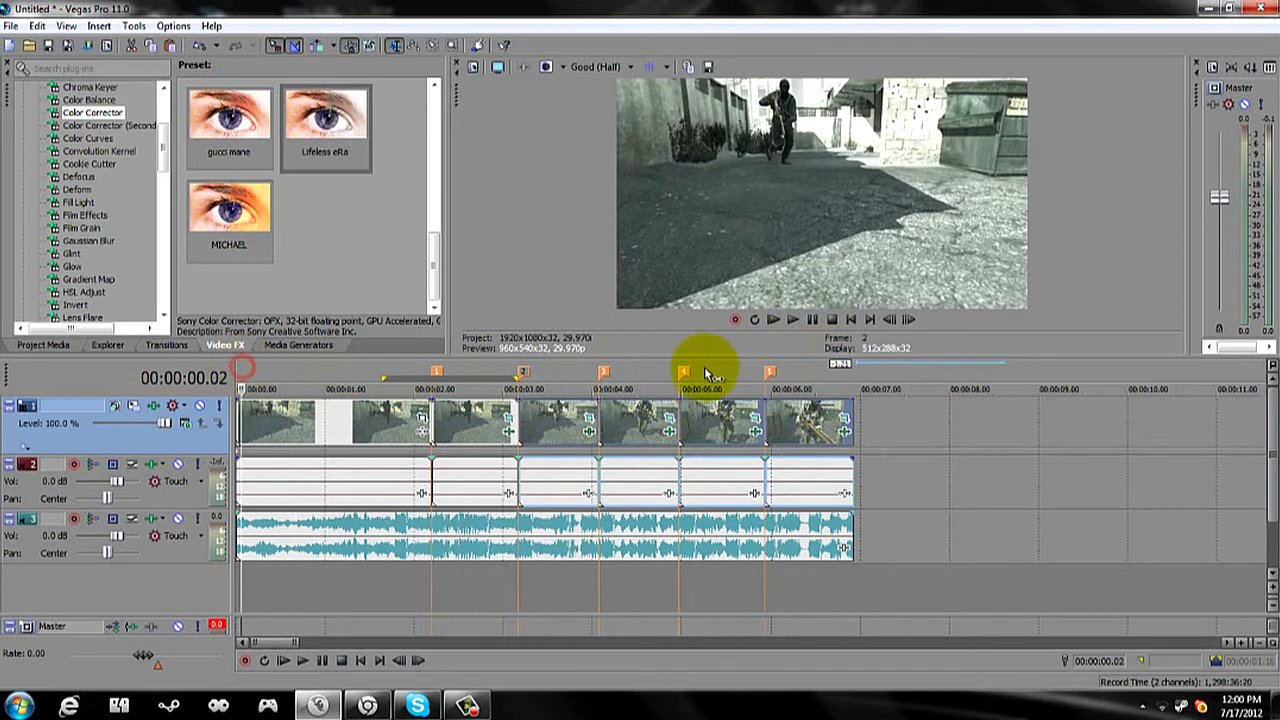
pyautogui.click(240, 378)
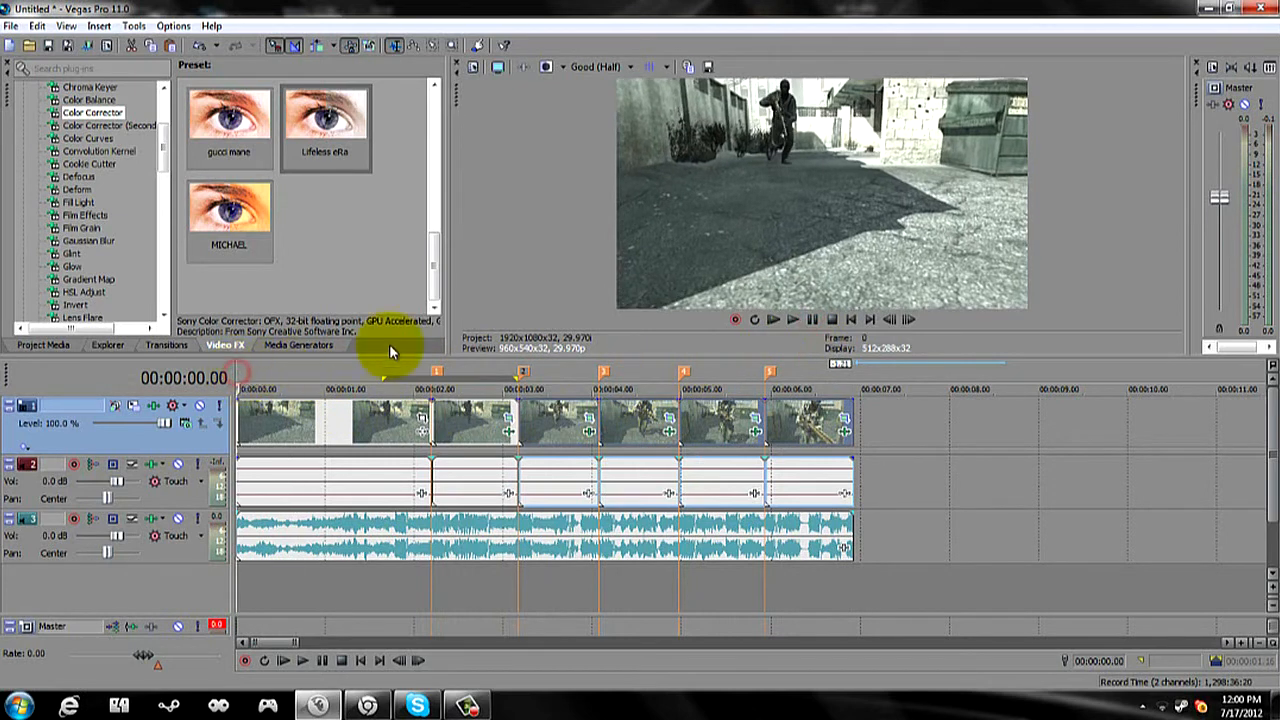
# Fade out the last video segment and its game audio over their full length, from marker 5 to the end
pyautogui.click(770, 371)
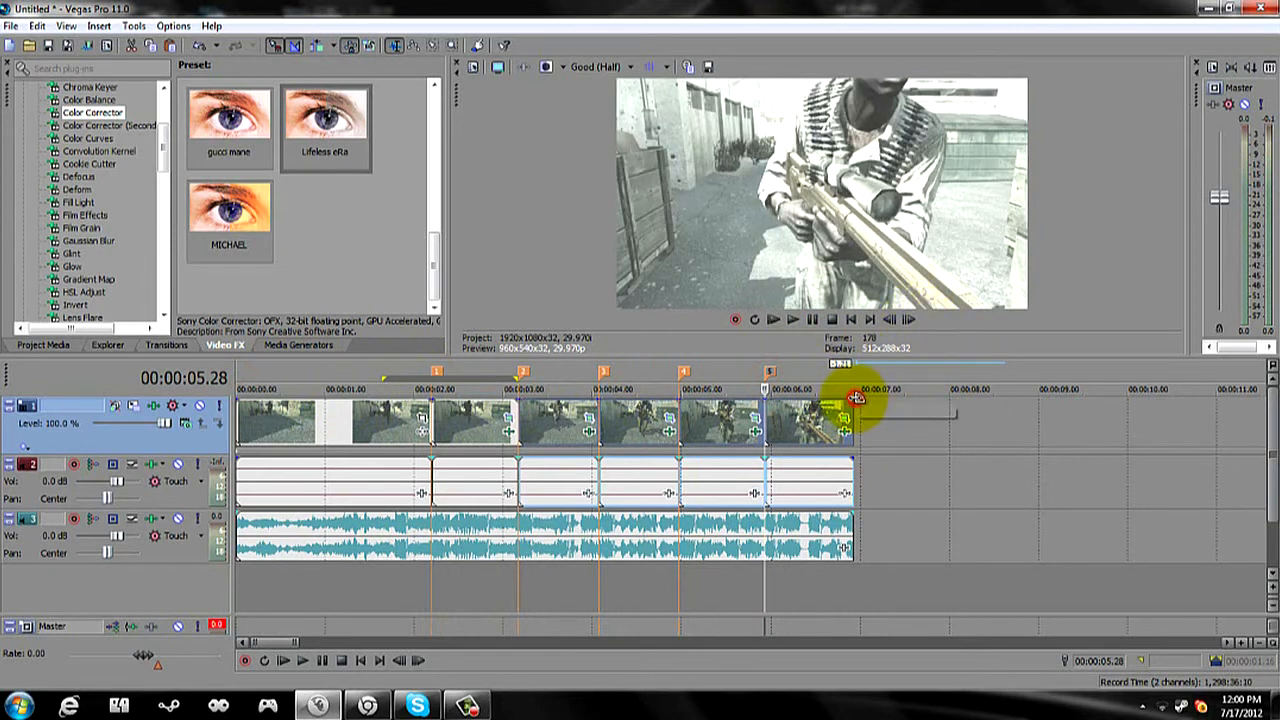
pyautogui.moveTo(857, 399); pyautogui.dragTo(768, 405)
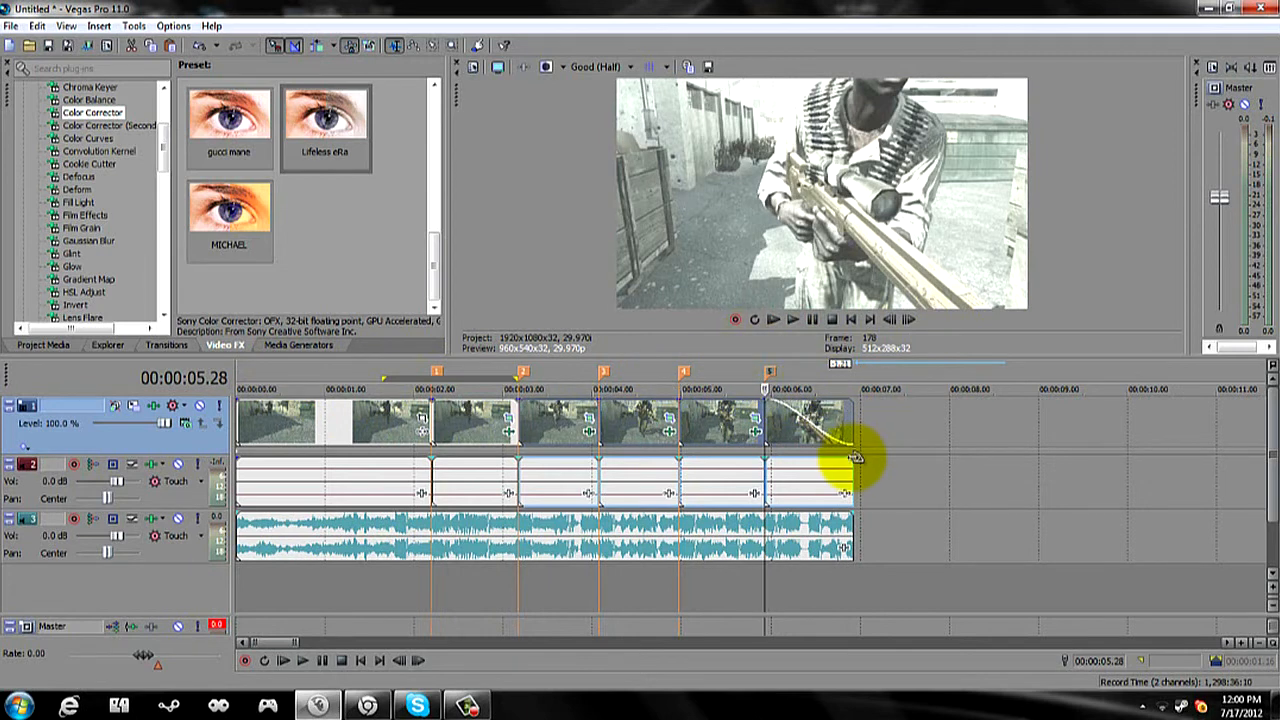
pyautogui.moveTo(857, 456); pyautogui.dragTo(766, 458)
# Split the song on track 3 at marker 5 and fade out its last piece over the full length
pyautogui.click(767, 528)
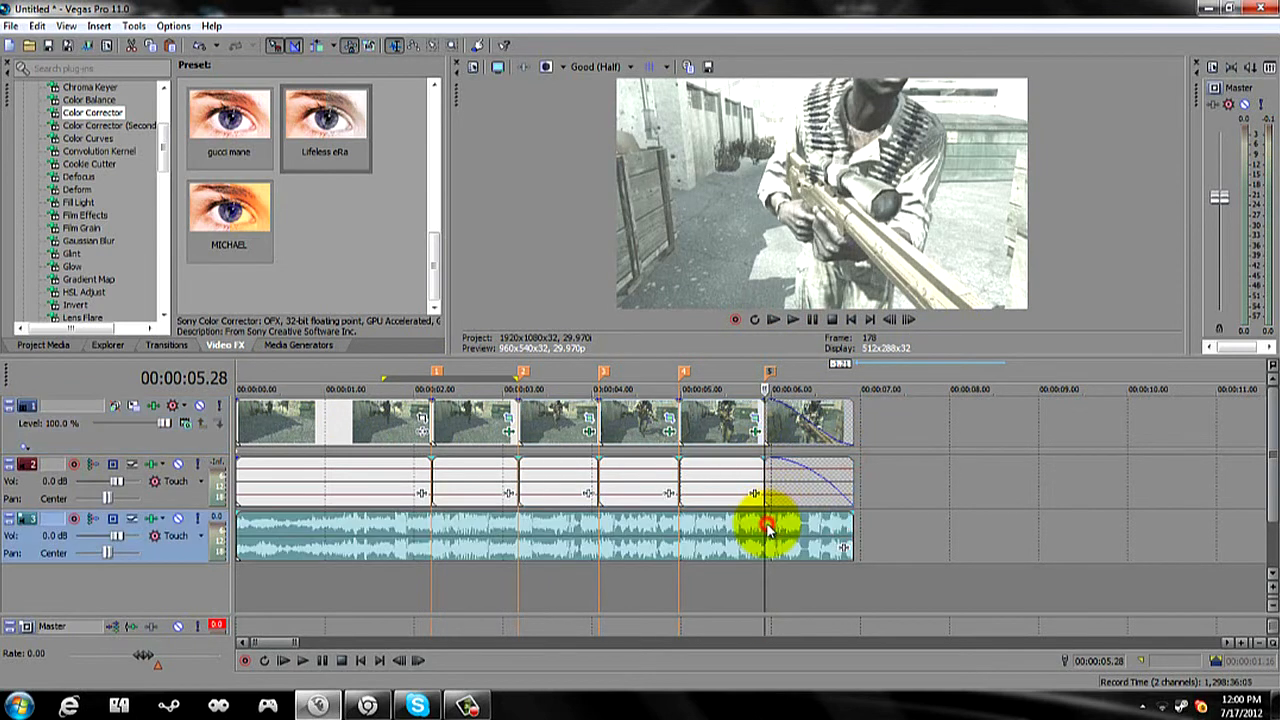
pyautogui.click(827, 527)
pyautogui.moveTo(855, 515); pyautogui.dragTo(770, 510)
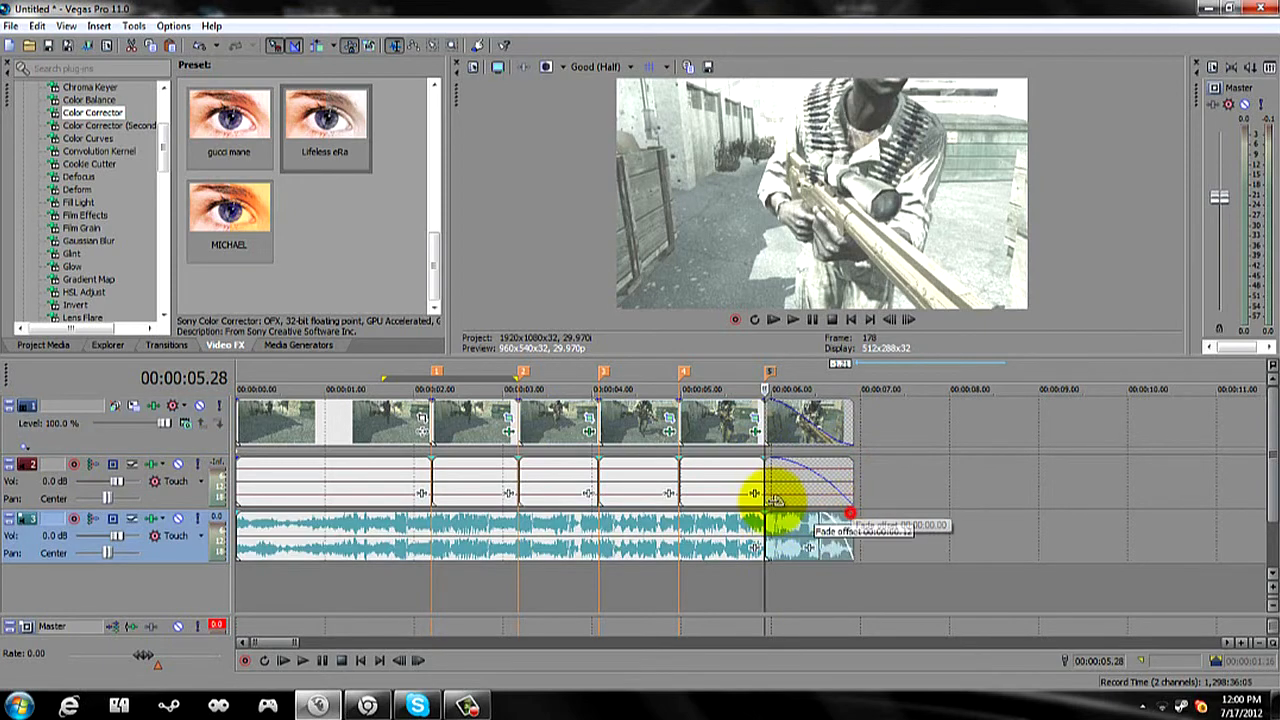
# Play the finished timeline from the start to preview the color correction and final fade-outs, and return to the beginning
pyautogui.click(721, 371)
pyautogui.scroll(-5, 806, 357)
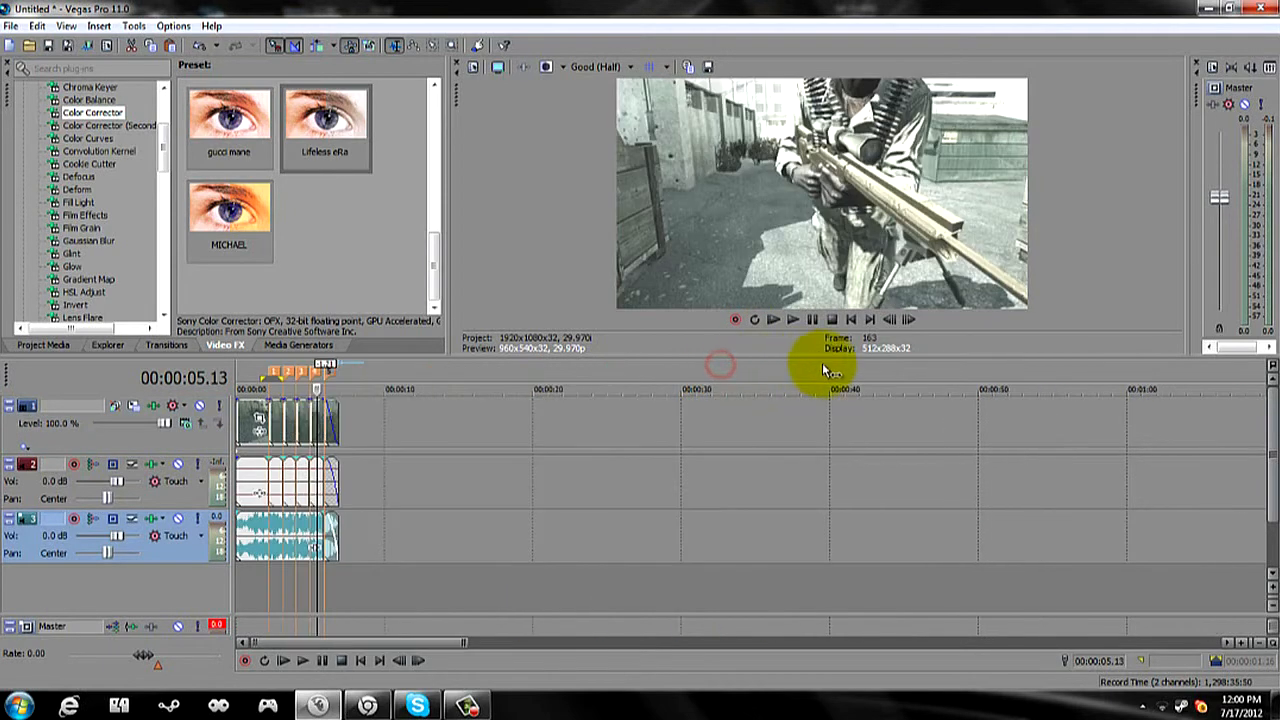
pyautogui.scroll(4, 500, 386)
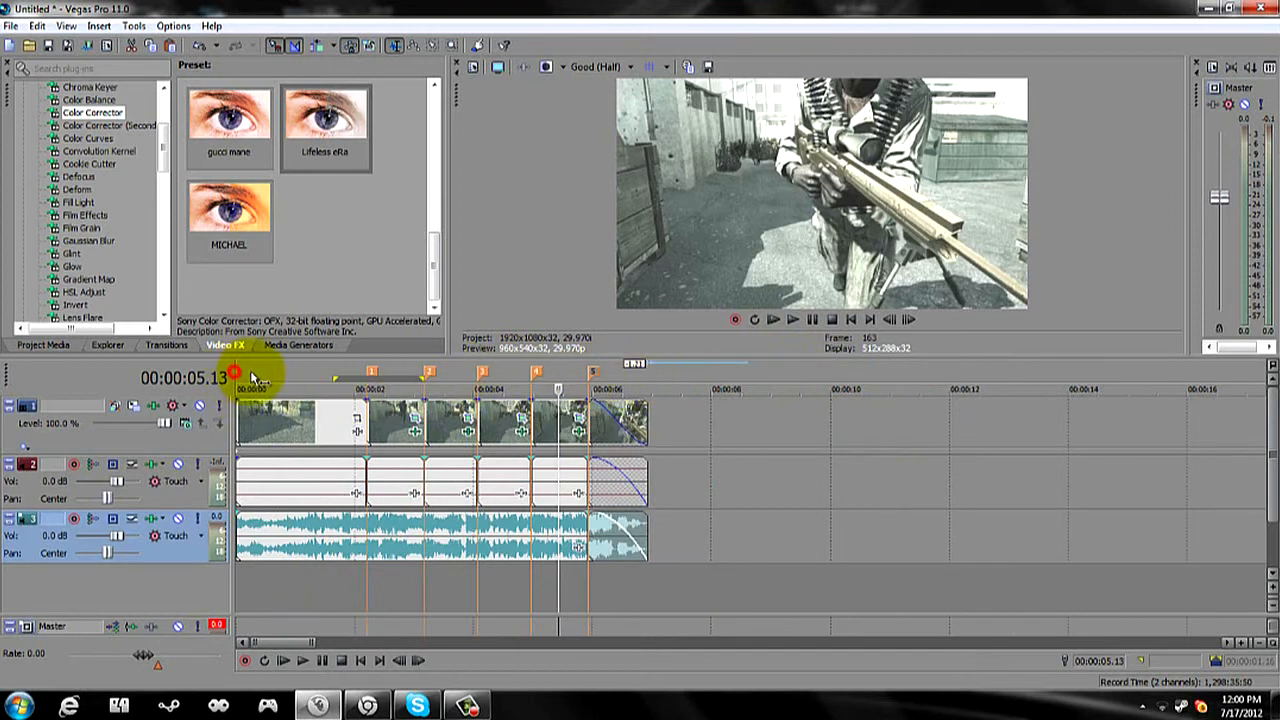
pyautogui.click(792, 319)
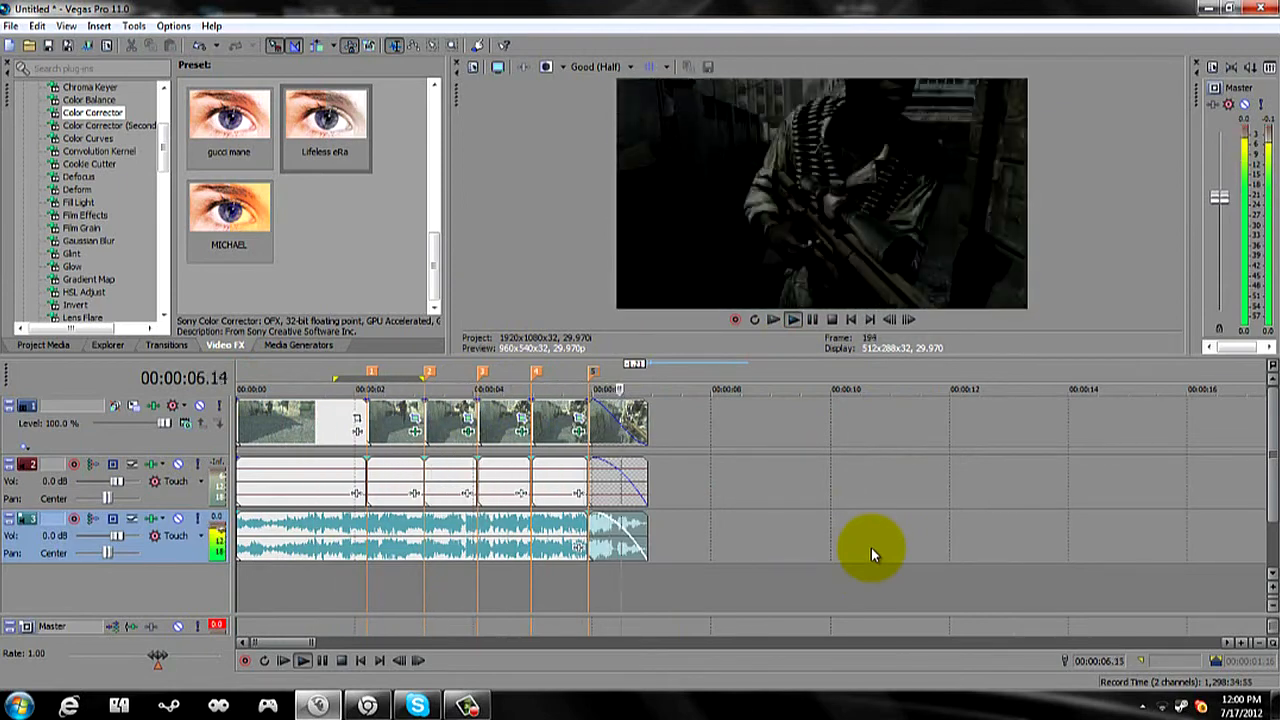
pyautogui.click(811, 319)
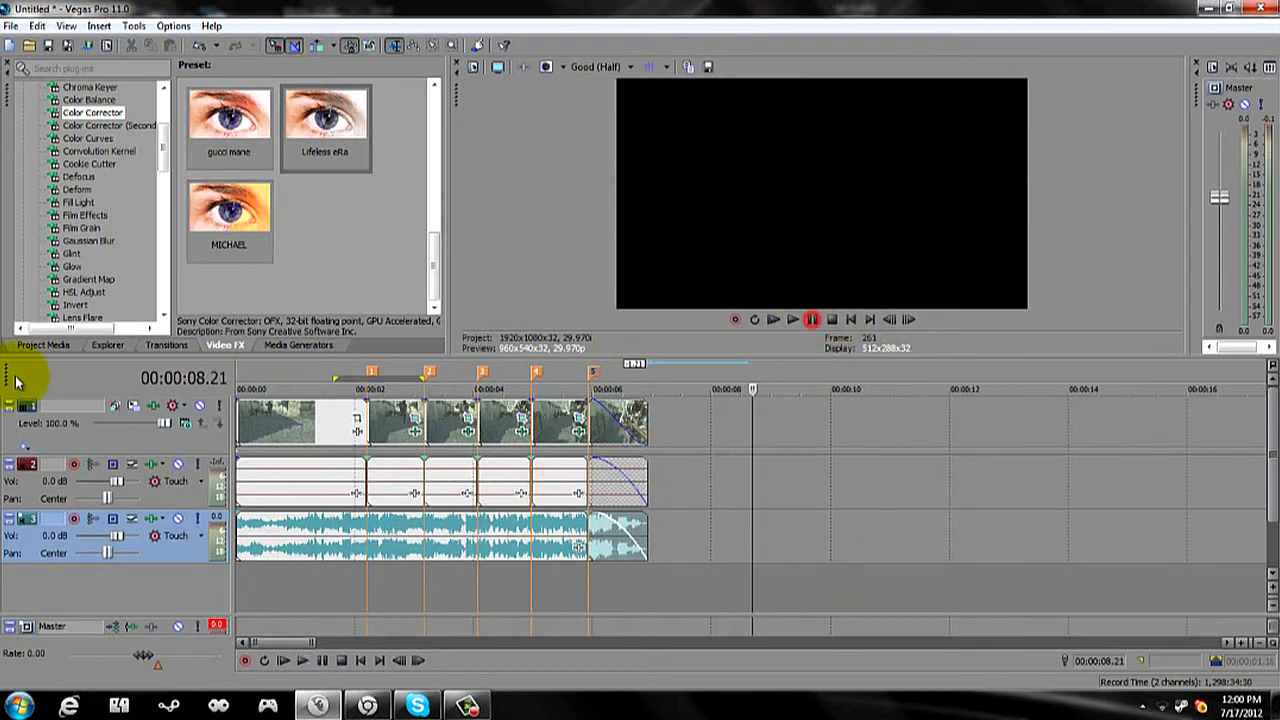
pyautogui.click(240, 381)
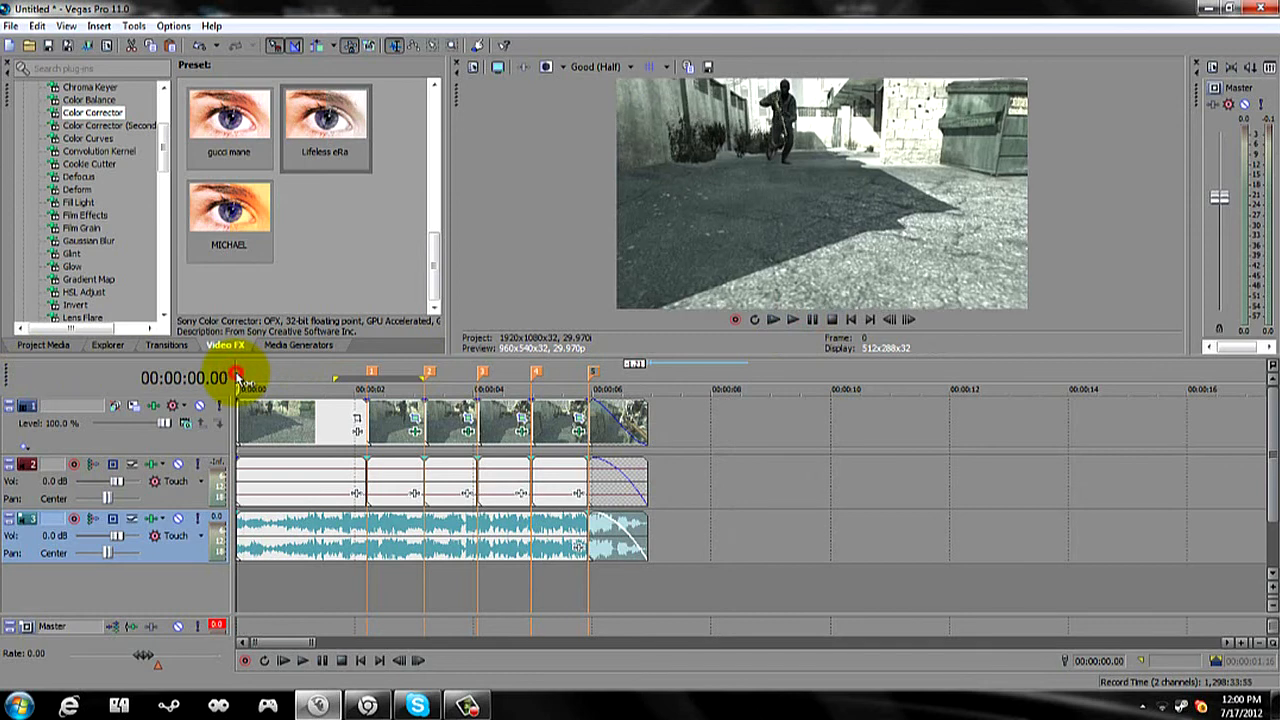